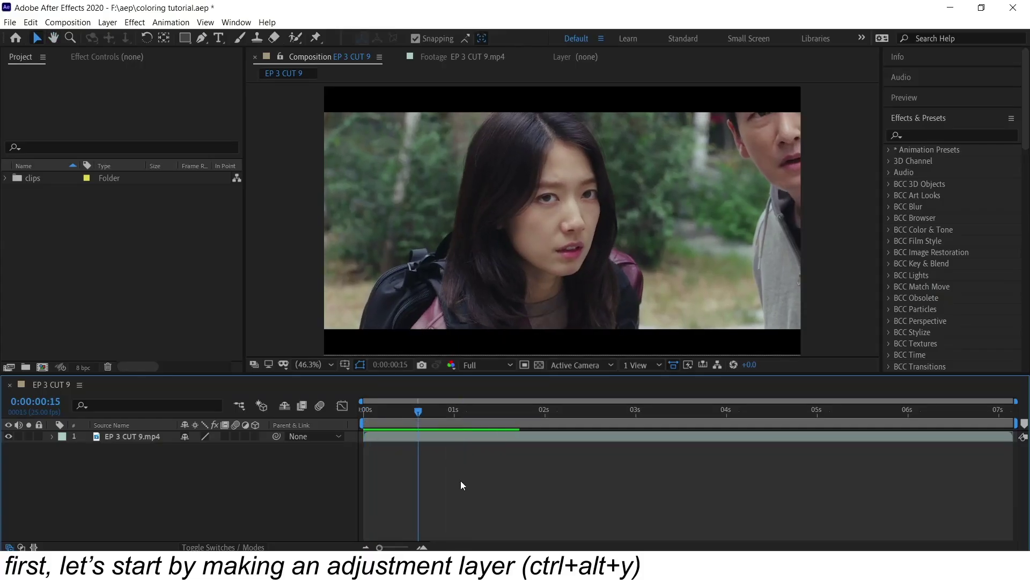
Create an adjustment layer with Ctrl+Alt+Y, drag the Looks effect onto it, and open the Looks editor
key("ctrl+alt+y")
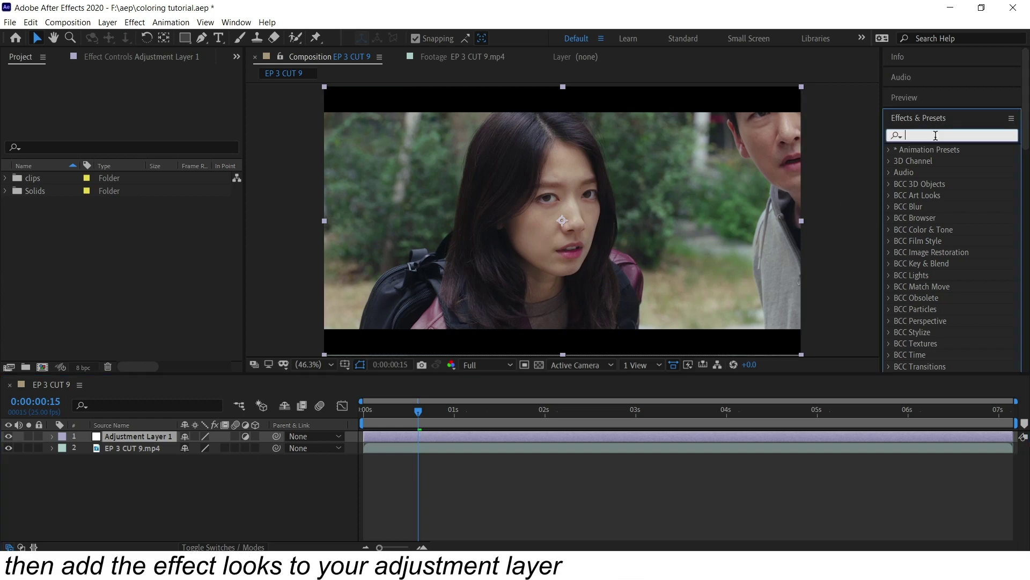
type("looks")
left_click_drag(675, 440, 675, 439)
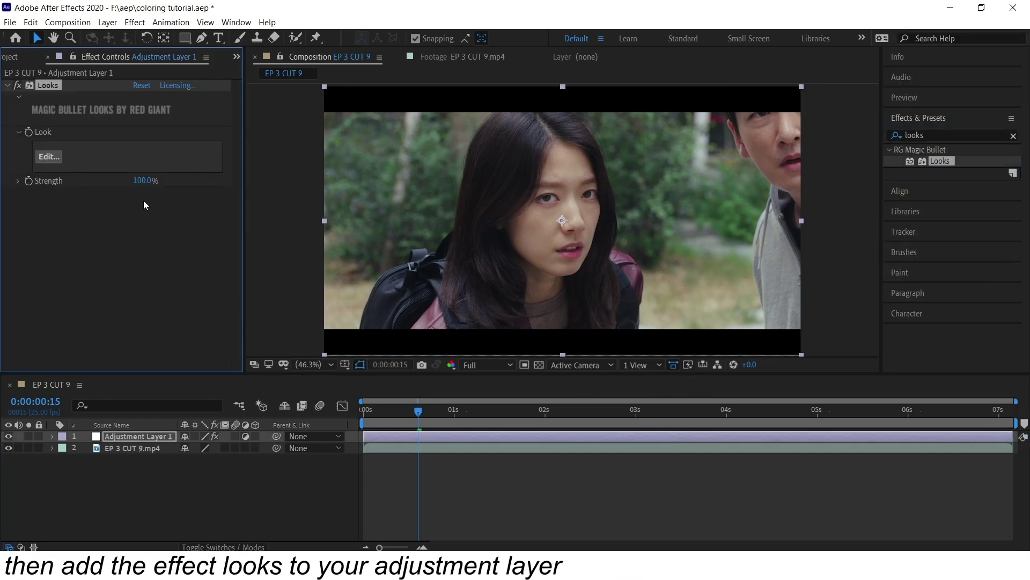
left_click(53, 156)
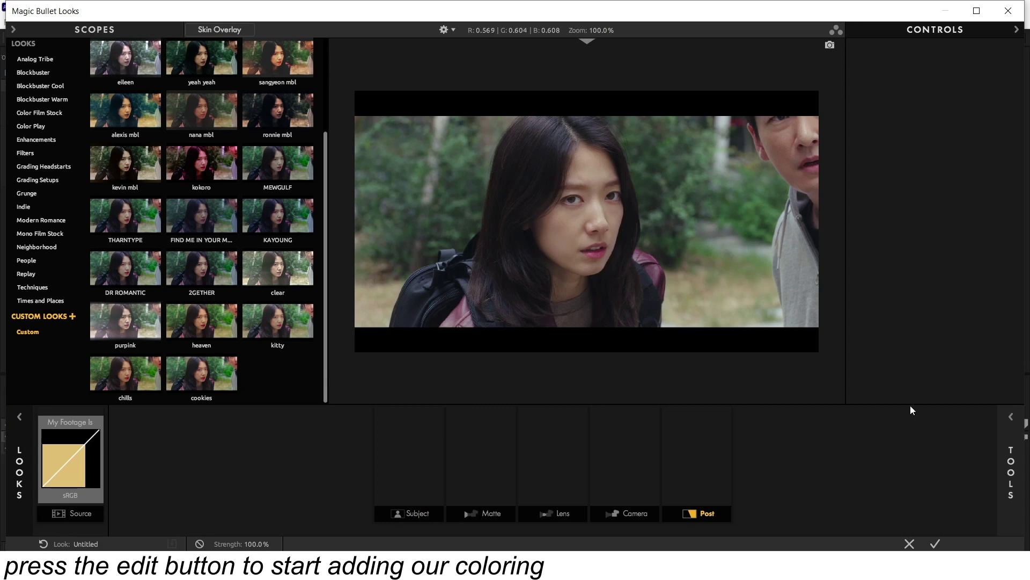
Add a purple Color Filter to the Matte stage
left_click(1012, 417)
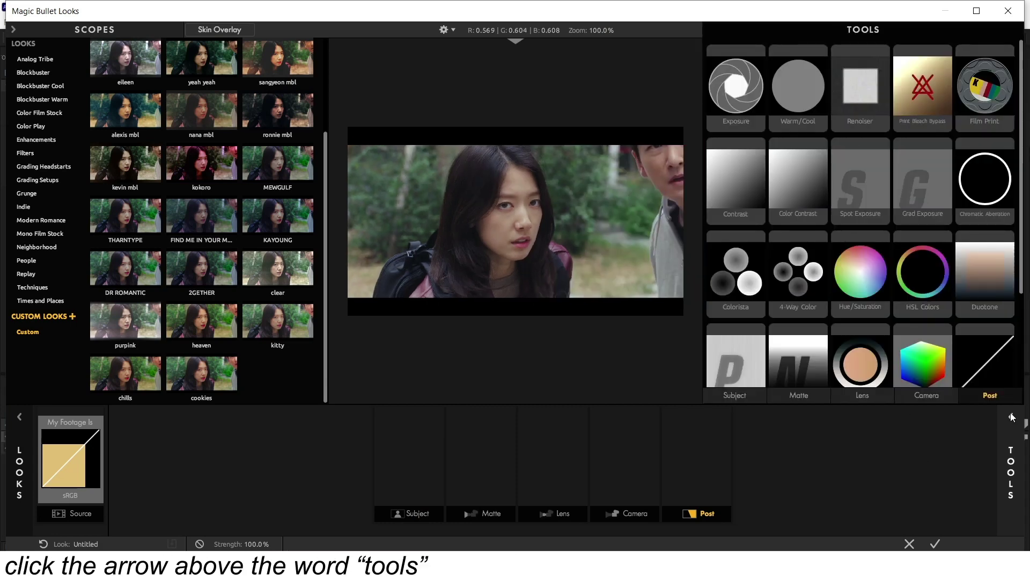
left_click(743, 398)
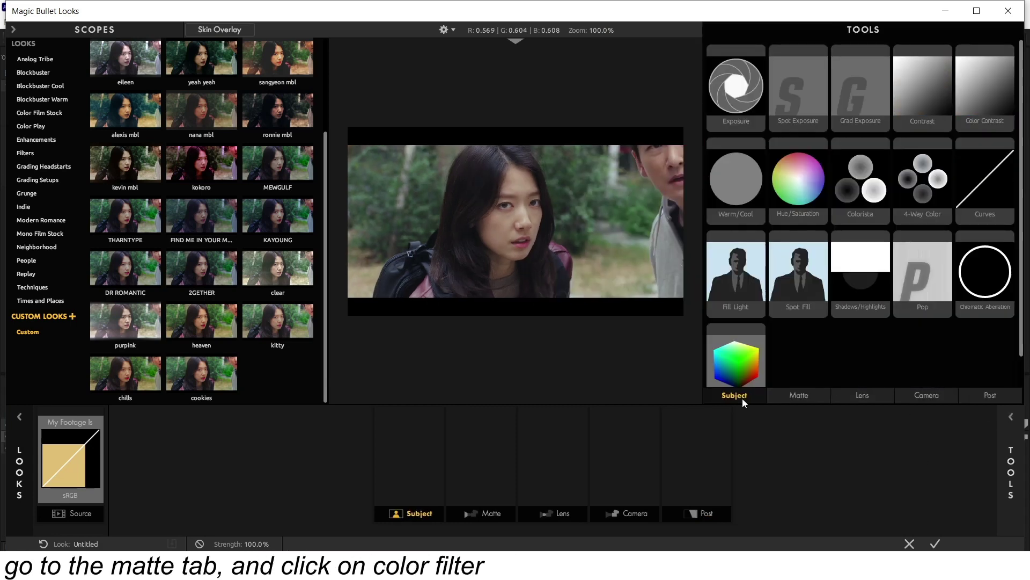
left_click(964, 396)
left_click(921, 396)
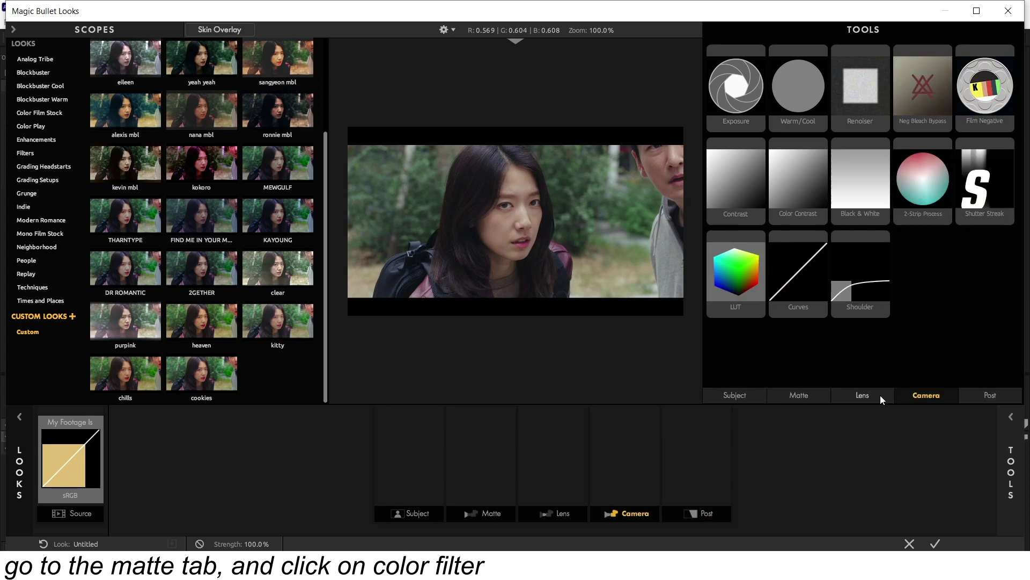
left_click(880, 395)
left_click(814, 395)
double_click(798, 93)
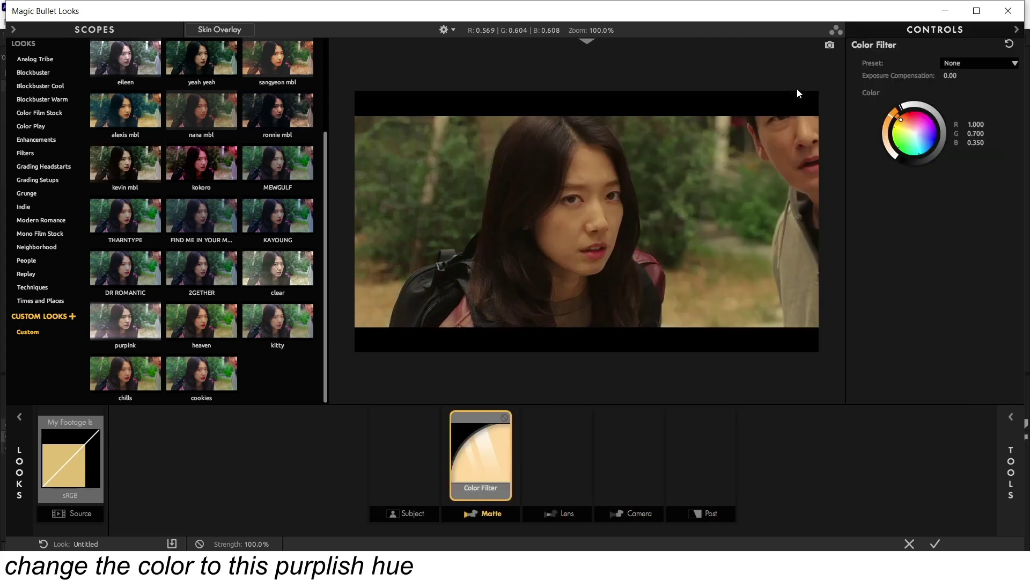
left_click(930, 126)
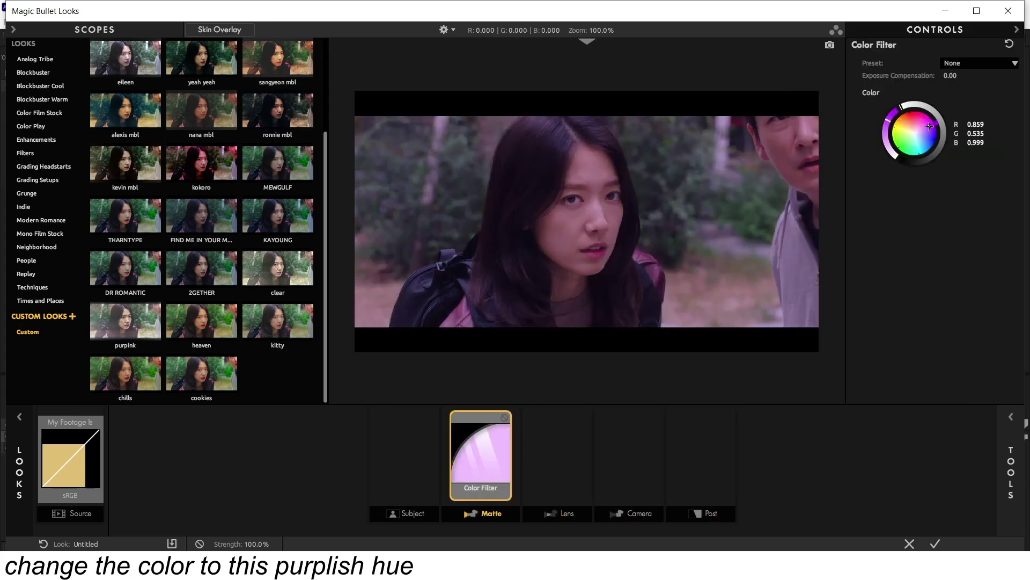
Add Diffusion after the Color Filter, with 1% size and 35% glow
left_click(1013, 418)
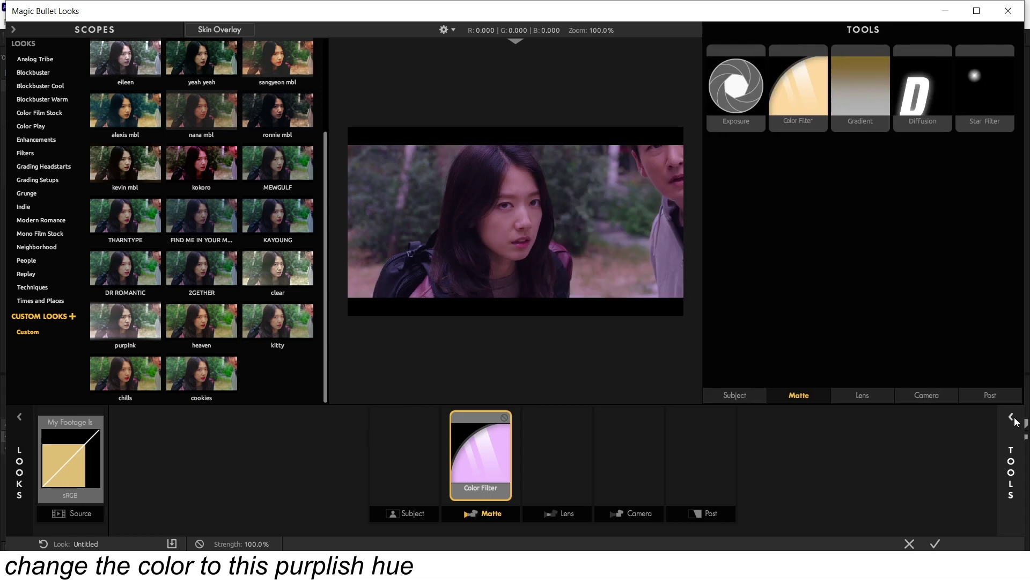
double_click(930, 106)
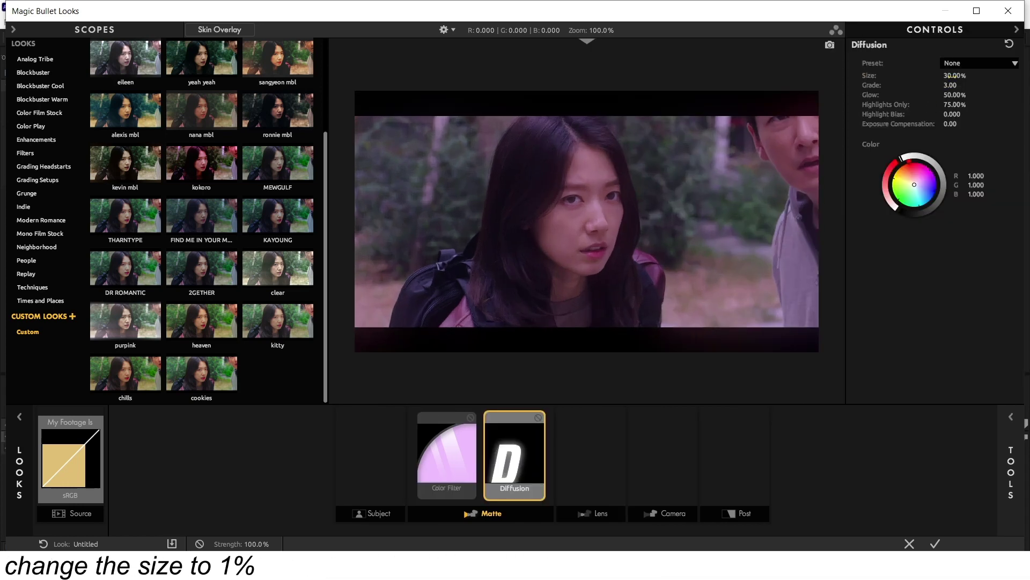
mouse_move(950, 76)
left_mouse_down()
mouse_move(925, 81)
mouse_move(921, 102)
left_mouse_up()
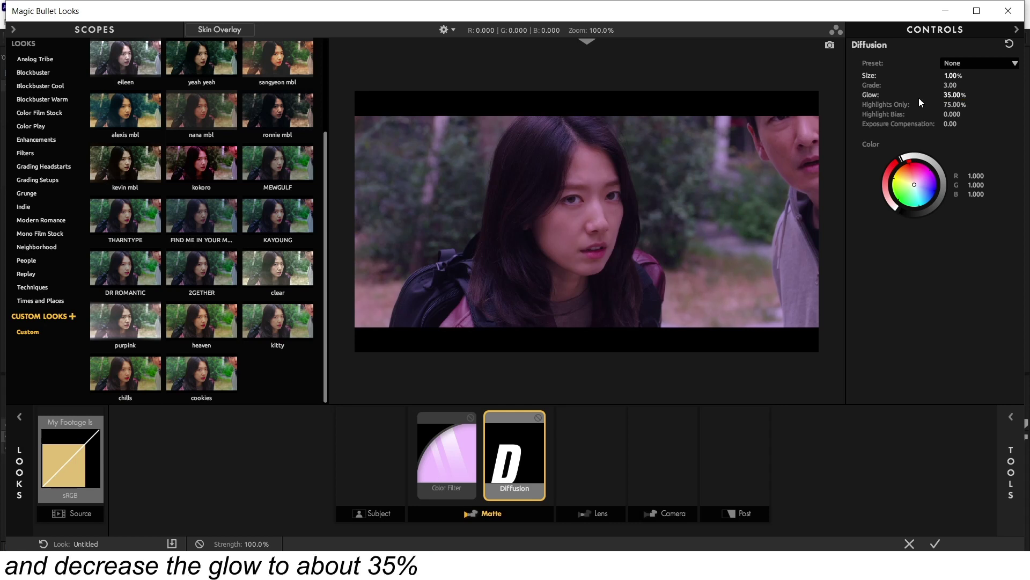
Add Lens Distortion to the Lens stage at -10%
mouse_move(1011, 461)
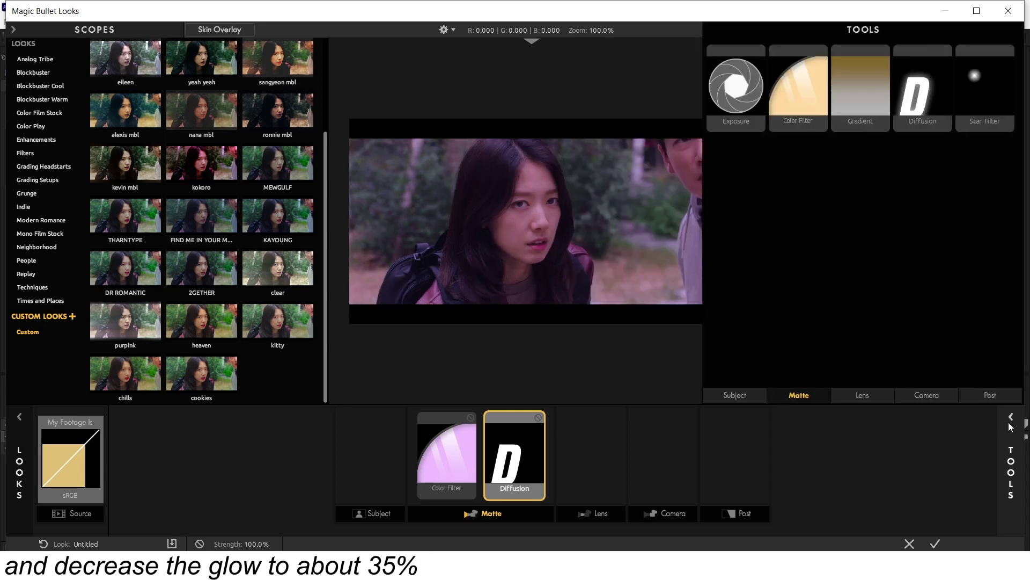
mouse_move(859, 396)
left_click(868, 95)
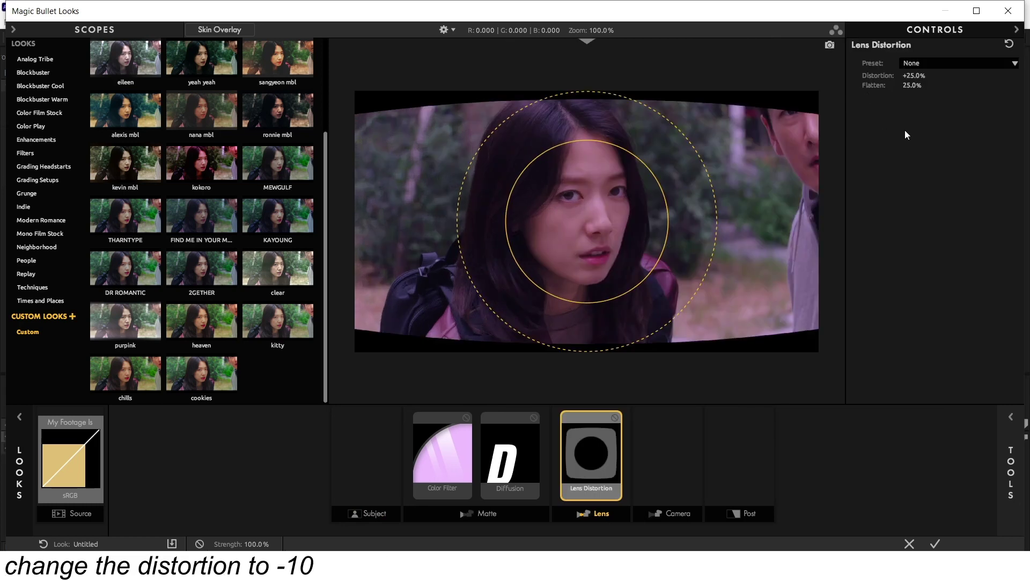
double_click(919, 76)
type("-10")
key("Return")
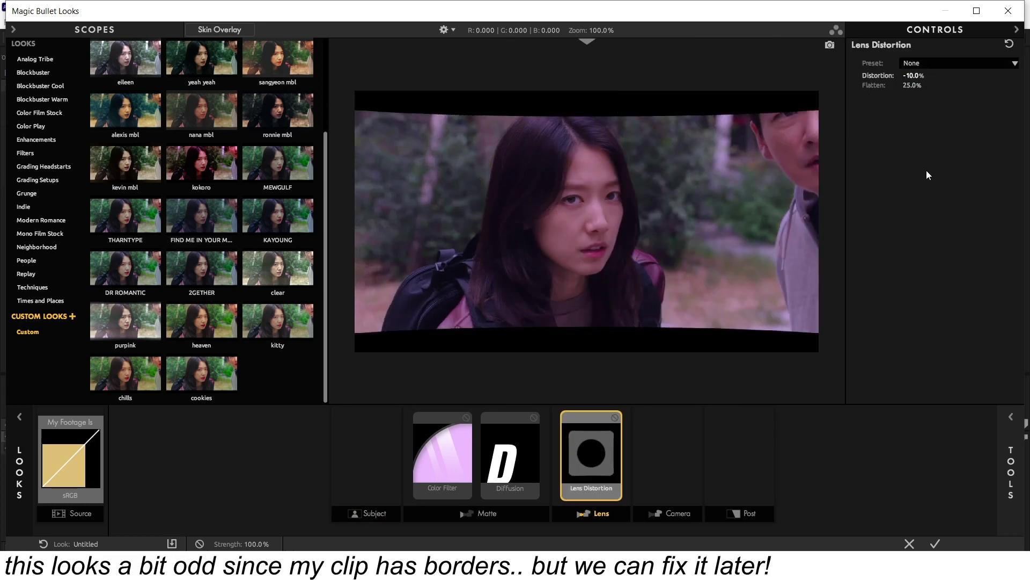
Add Chromatic Aberration with a Red/Cyan amount of 1
mouse_move(1011, 461)
left_click(925, 85)
double_click(934, 76)
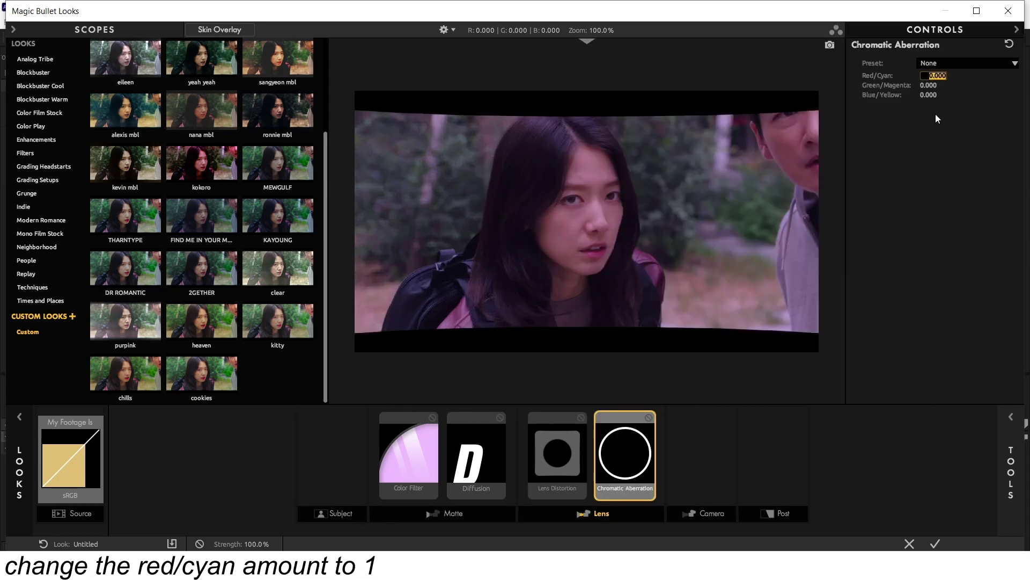
type("1")
key("Return")
Add Neg Bleach Bypass to the Camera stage with 35% silver retention
mouse_move(1018, 430)
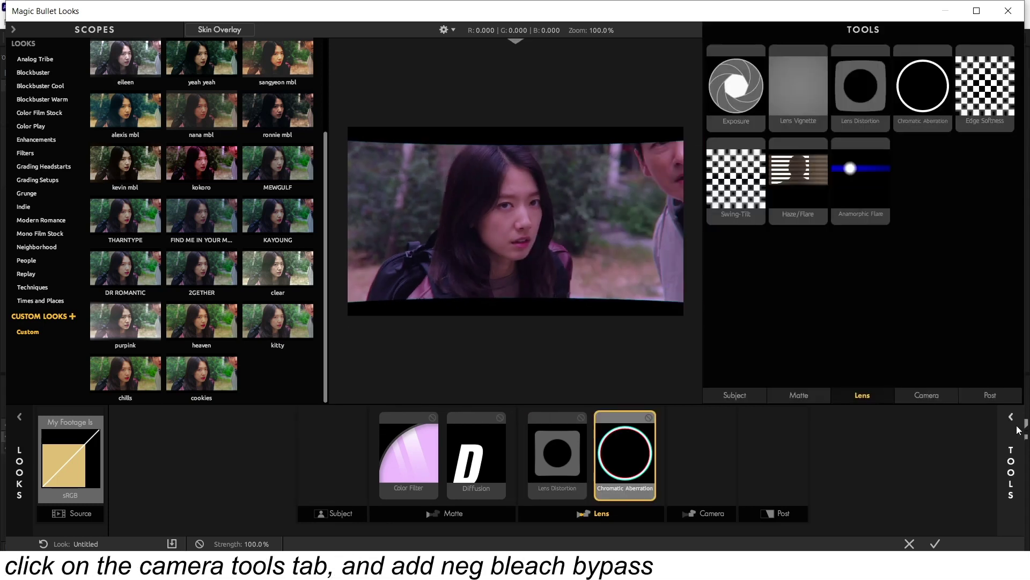
left_click(927, 395)
left_click(938, 111)
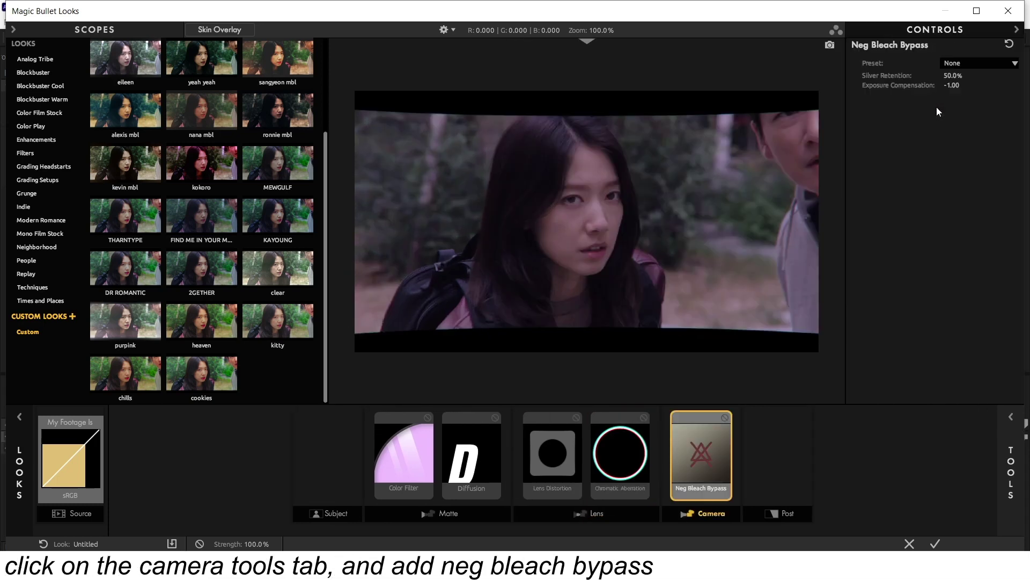
left_click_drag(953, 75, 951, 207)
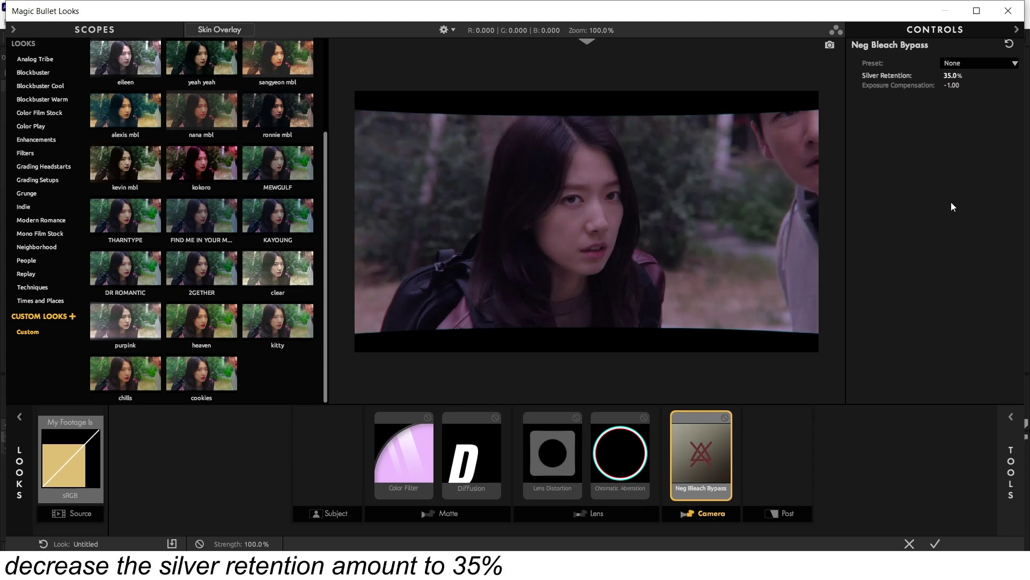
mouse_move(1012, 462)
left_click(990, 395)
Add a LUT to the Post stage using Fall Is Here at 85% strength
scroll(935, 325, "down", 1)
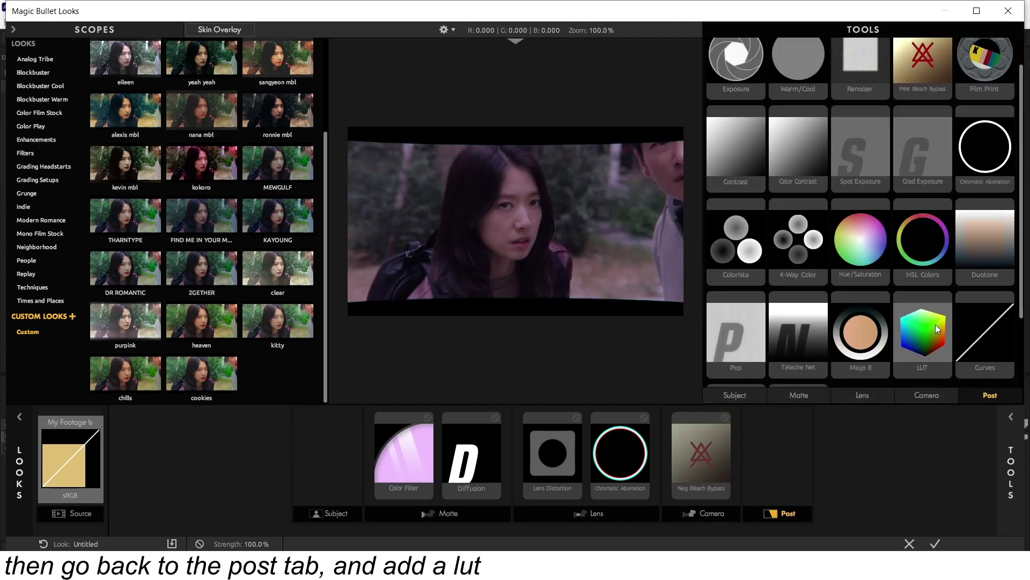
left_click(936, 327)
left_click(919, 79)
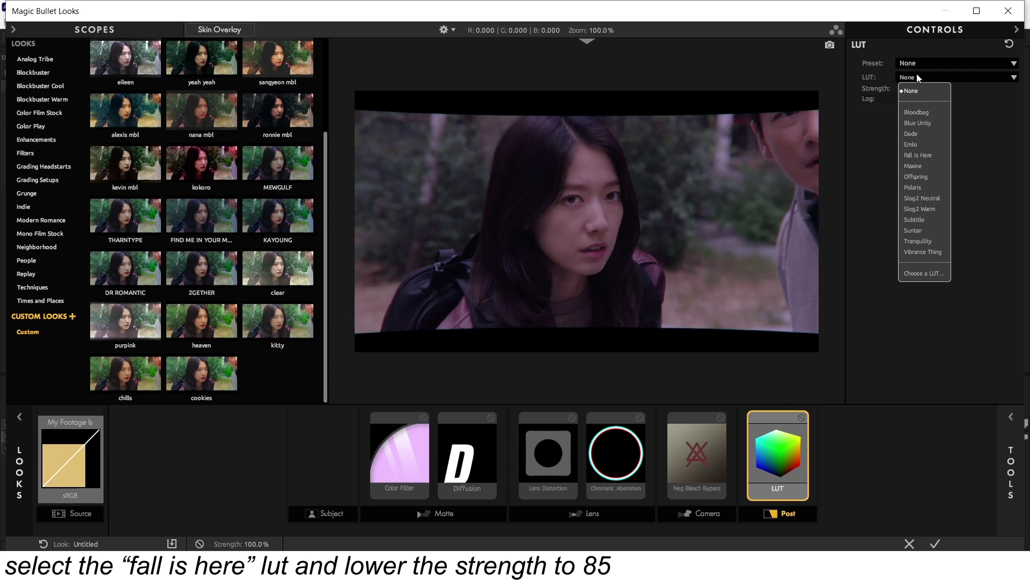
left_click(933, 160)
left_click(913, 89)
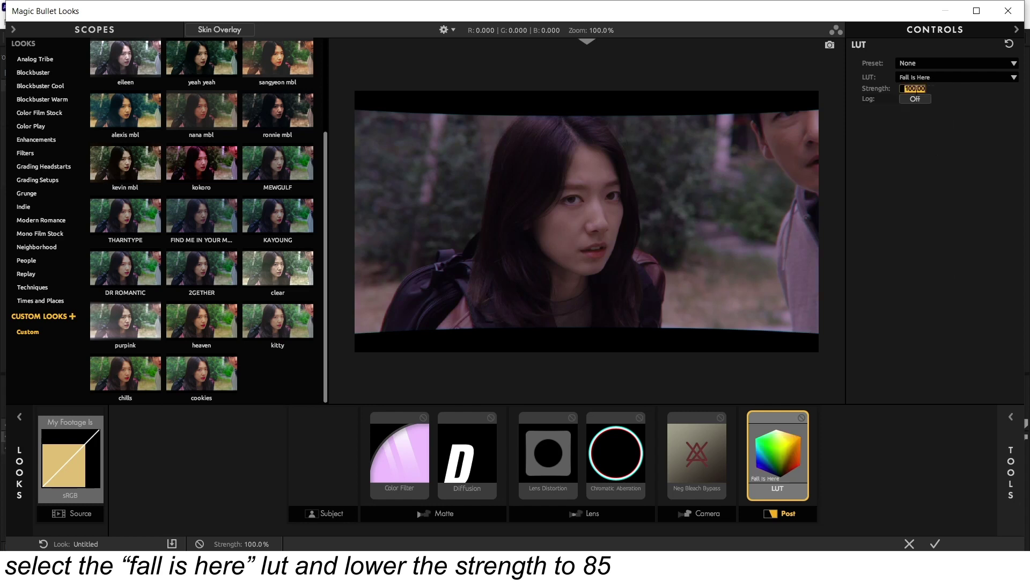
type("85")
key("Return")
Add Spot Exposure centred higher in the frame, raised to +0.40 stops
mouse_move(1012, 408)
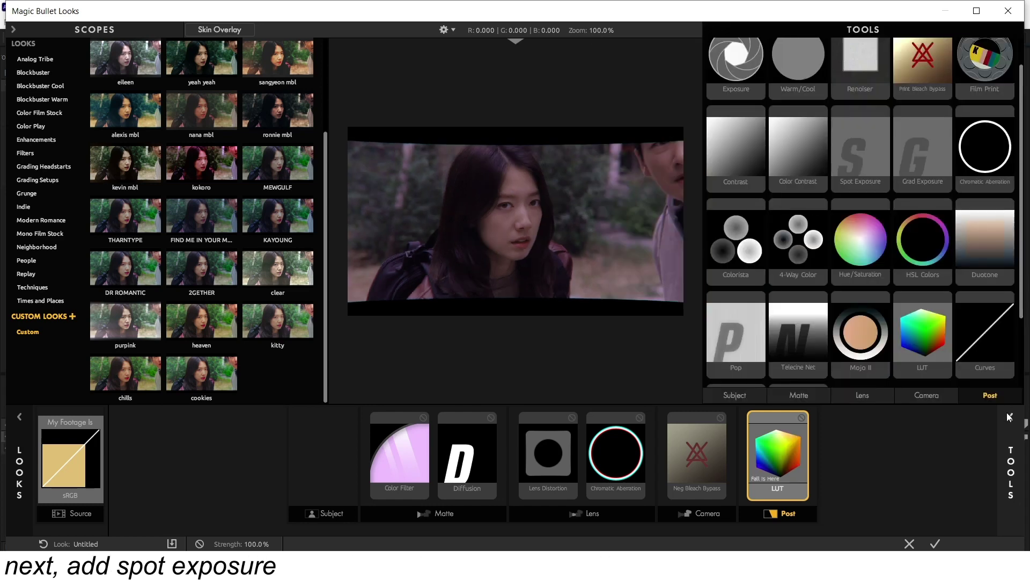
left_click(923, 142)
left_click_drag(588, 157, 583, 140)
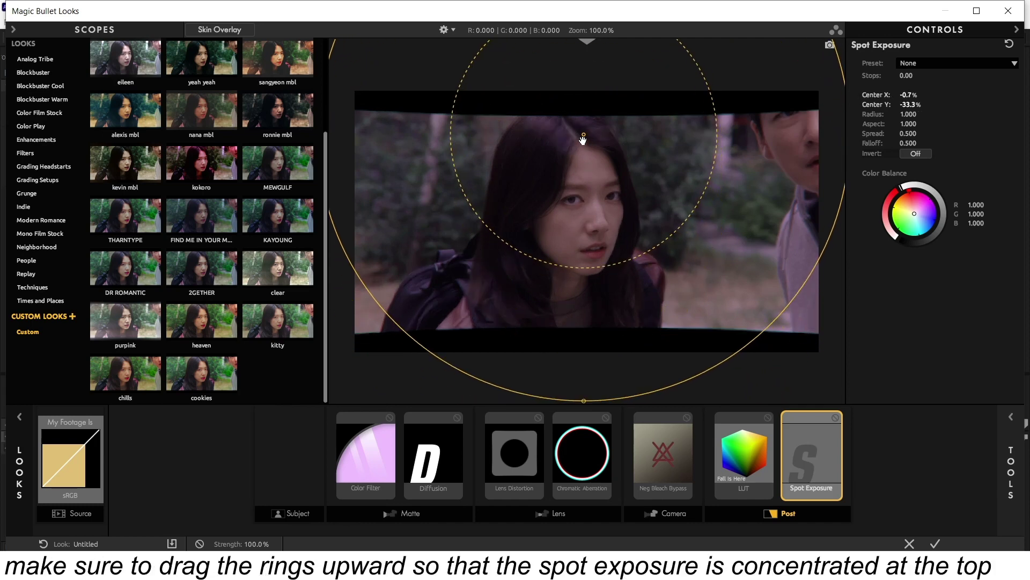
mouse_move(909, 85)
left_mouse_down()
mouse_move(923, 84)
mouse_move(903, 75)
left_mouse_up()
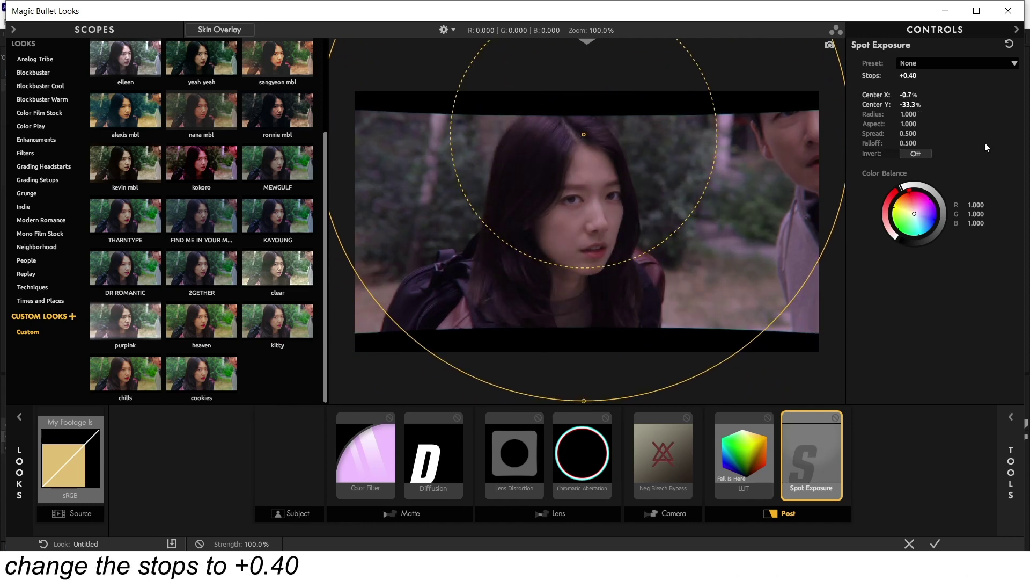
left_click(1011, 473)
Add 4-Way Color with blue-tinted shadows and contrast +15
double_click(803, 240)
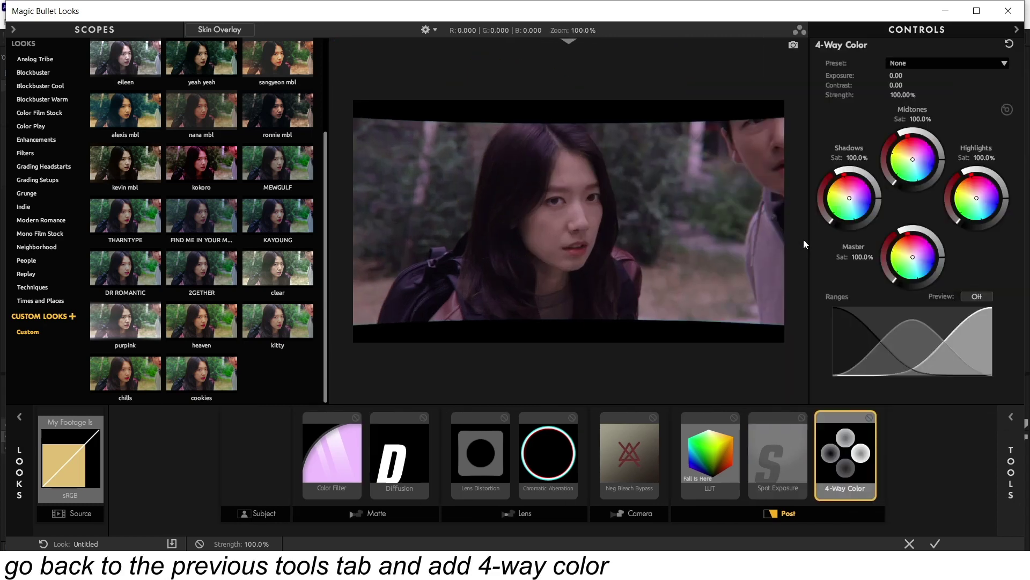
left_click_drag(850, 197, 861, 200)
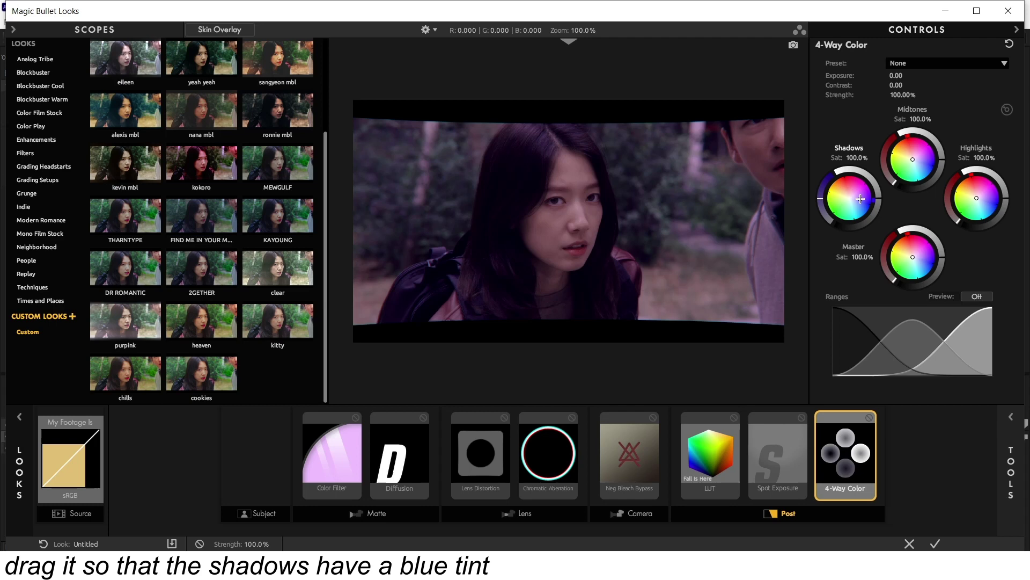
left_click(896, 85)
type("15")
key("Return")
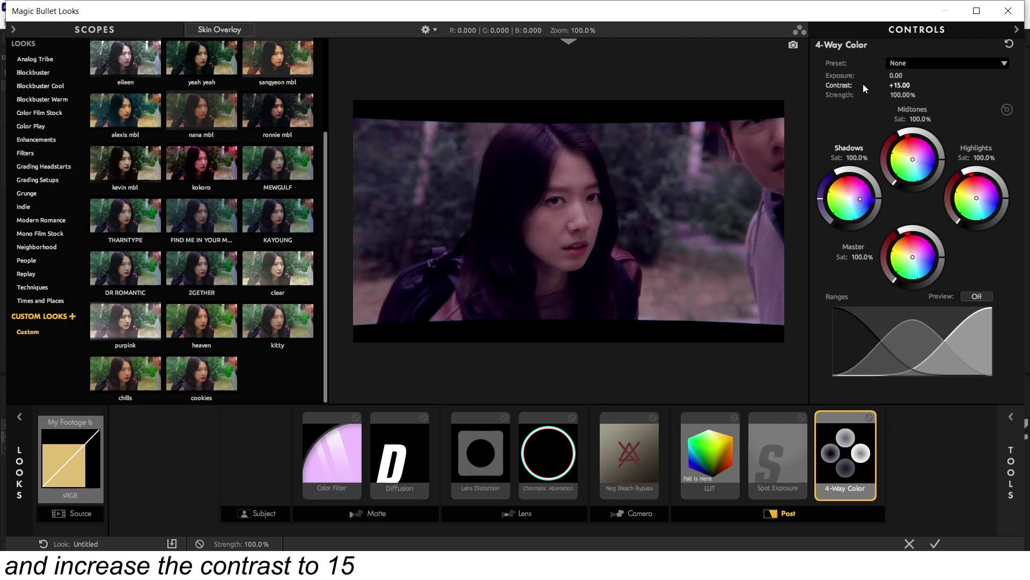
Add Pop and HSL Colors with red saturation +5%, then apply the finished look
mouse_move(1011, 472)
double_click(736, 472)
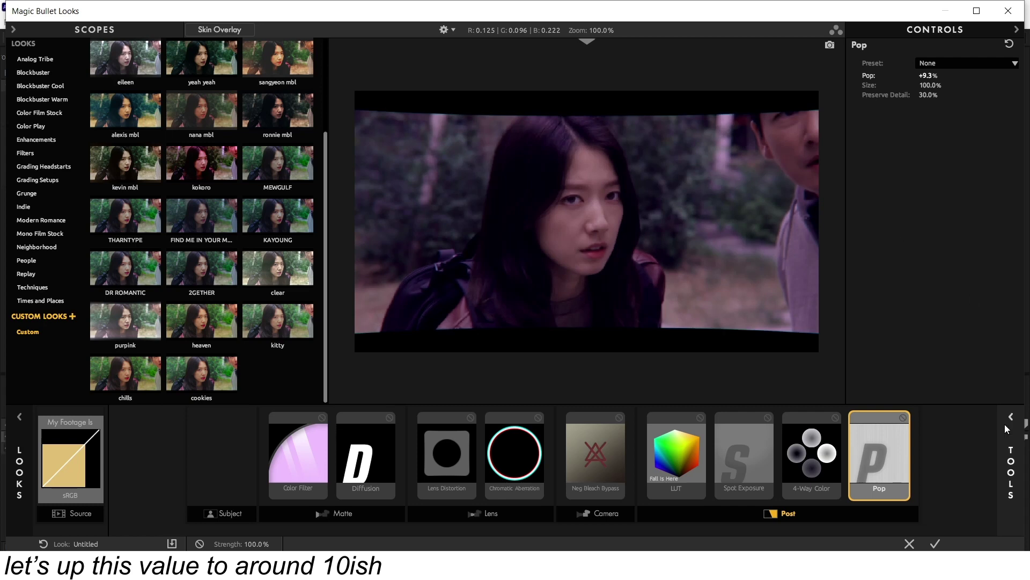
mouse_move(1005, 424)
double_click(927, 189)
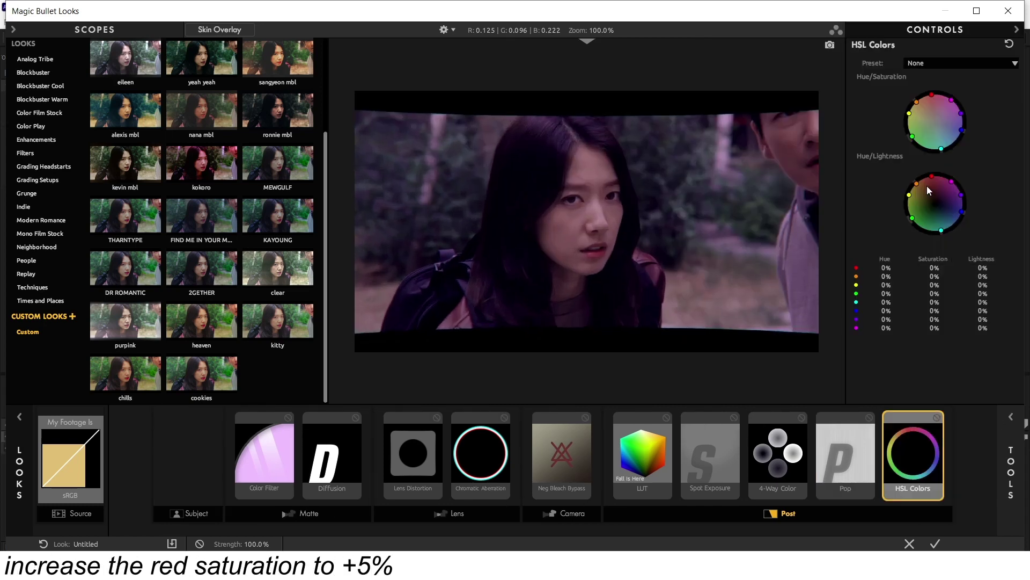
left_click(934, 268)
type("5")
key("Return")
left_click(935, 544)
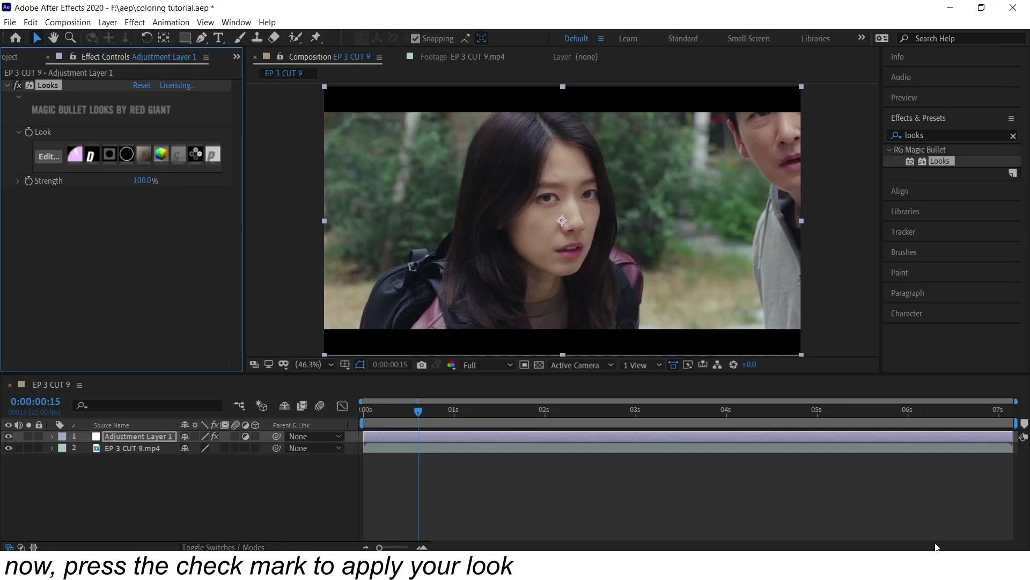
Scale the footage layer up to 116% to fill the frame
left_click(649, 449)
key("s")
left_click_drag(195, 460, 210, 459)
Set the Looks strength on the adjustment layer to 85%
left_click(138, 435)
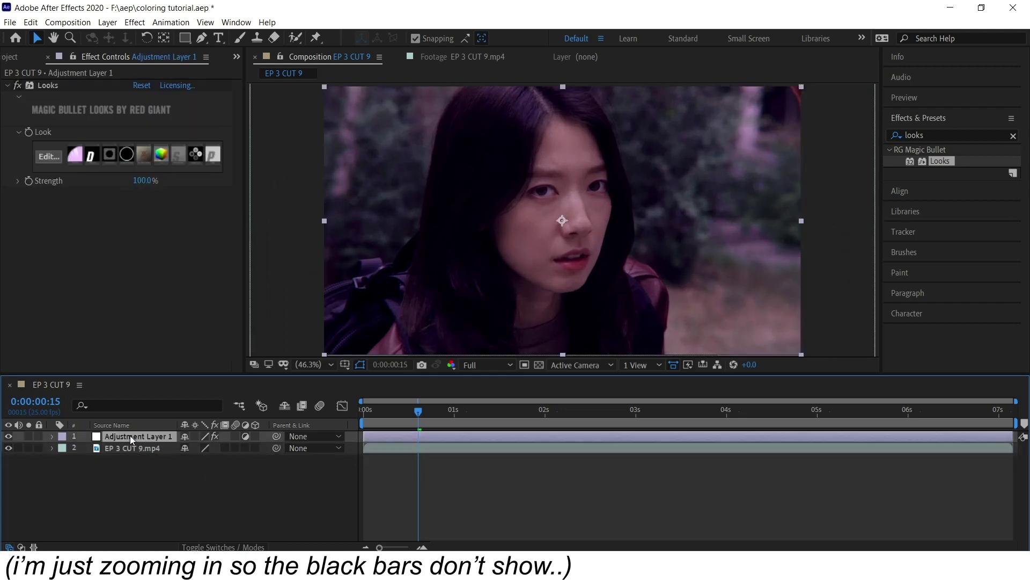
left_click(143, 180)
type("85")
key("Return")
Apply S_Glint to the adjustment layer with brightness 0.150
key("ctrl+f")
type("s")
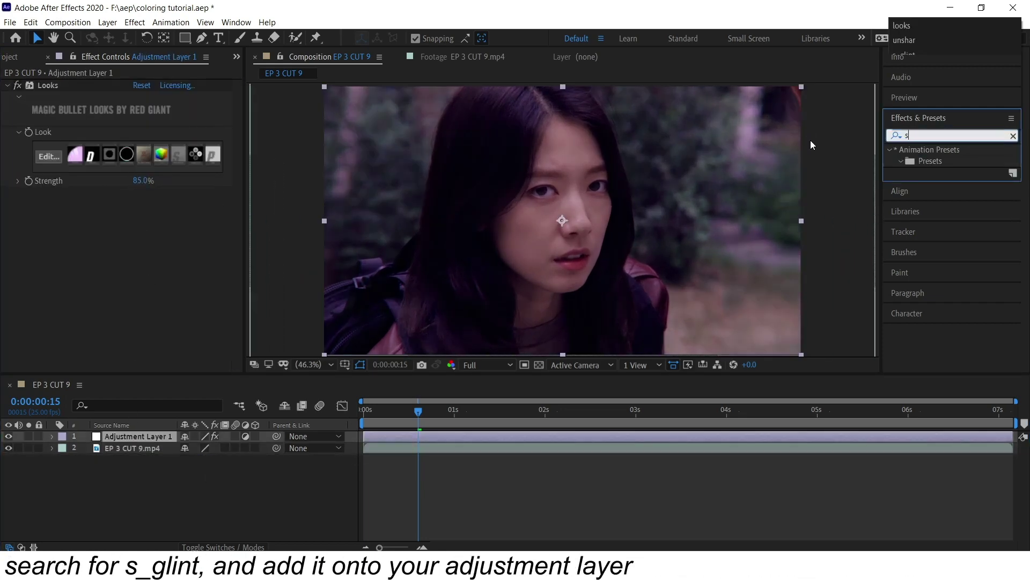
type("_glint")
double_click(933, 161)
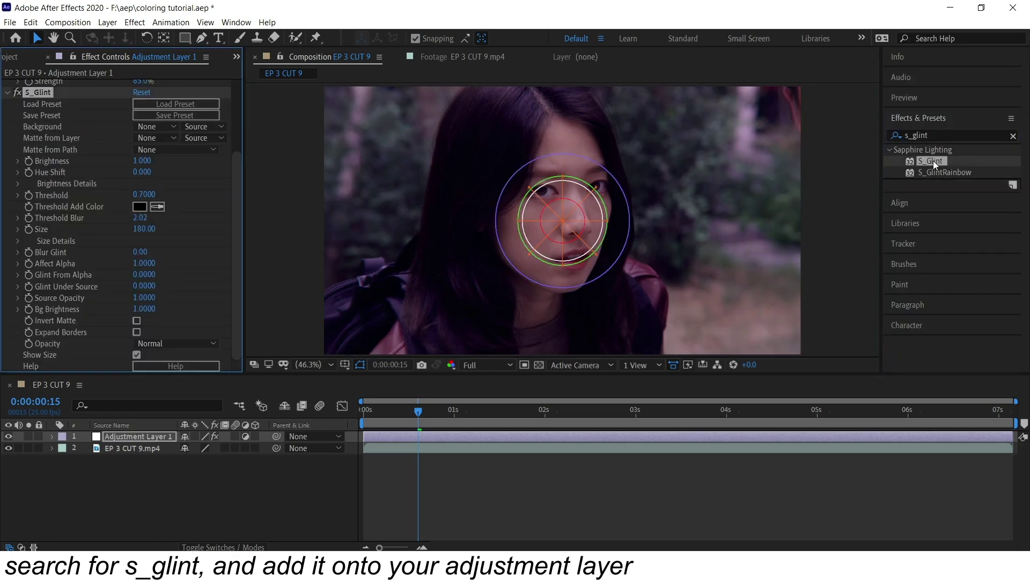
left_click(143, 160)
type("0.150")
key("Return")
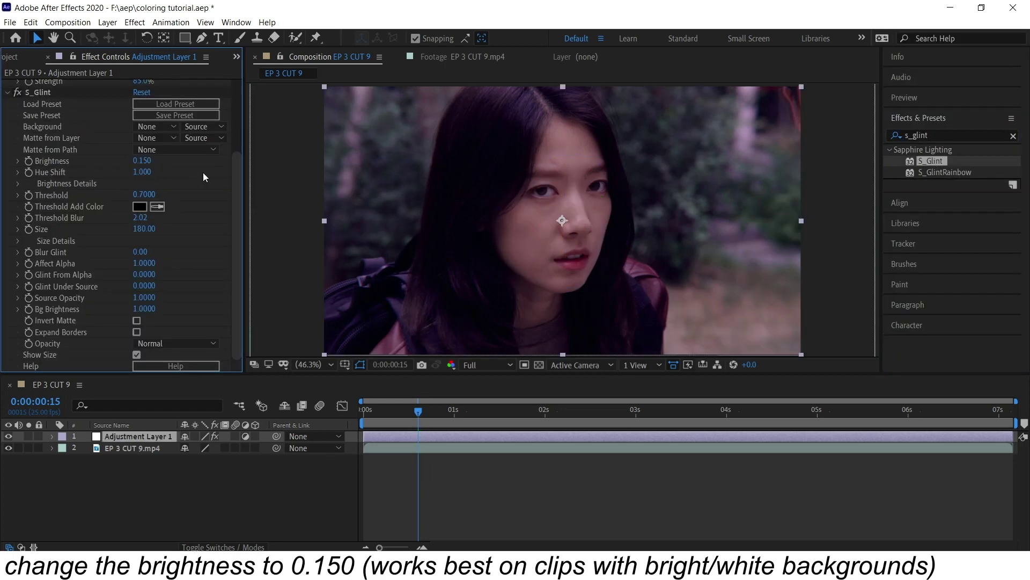
left_click(134, 441)
Apply Unsharp Mask to the adjustment layer with amount 85
left_click(945, 135)
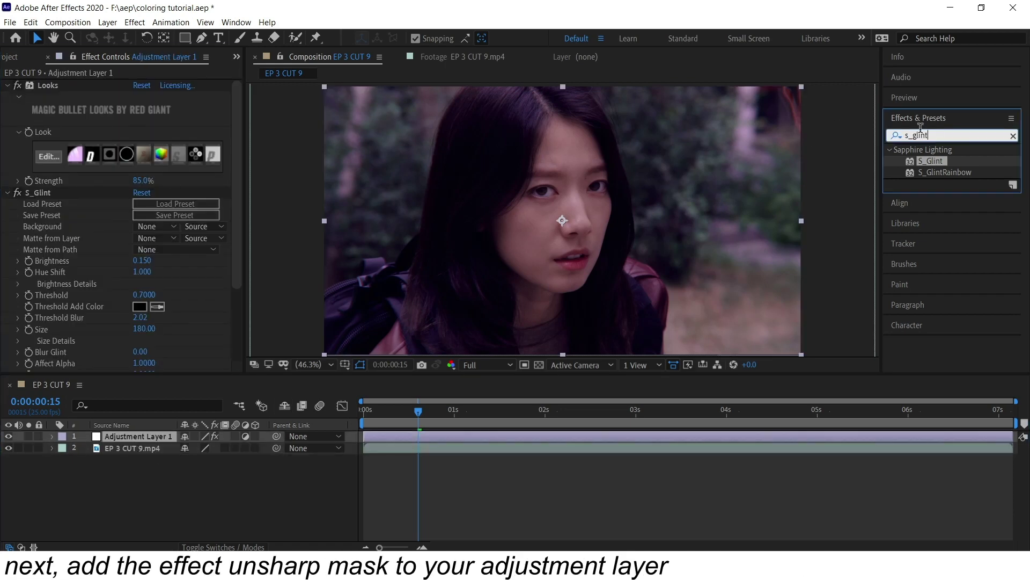
type("unsharp")
double_click(944, 184)
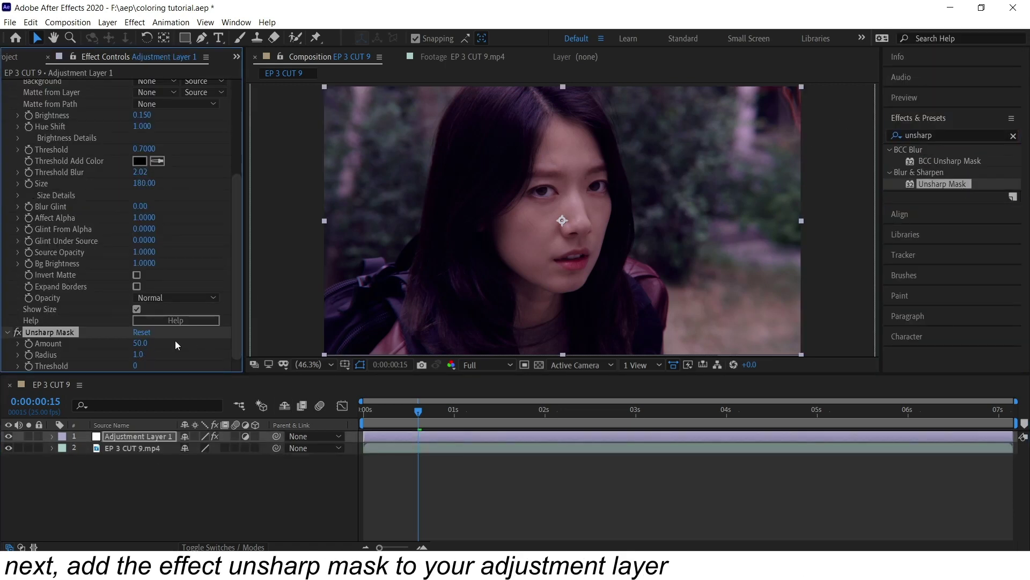
left_click(140, 343)
type("85")
key("Return")
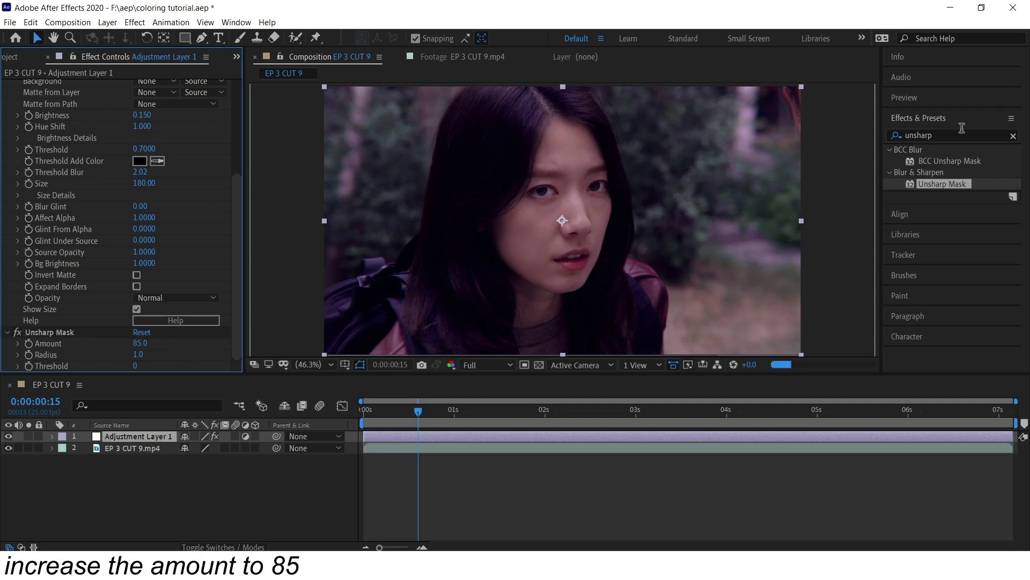
Apply S_Flicker with amplitude 0.1
left_click(944, 135)
type("s_flicker")
double_click(937, 163)
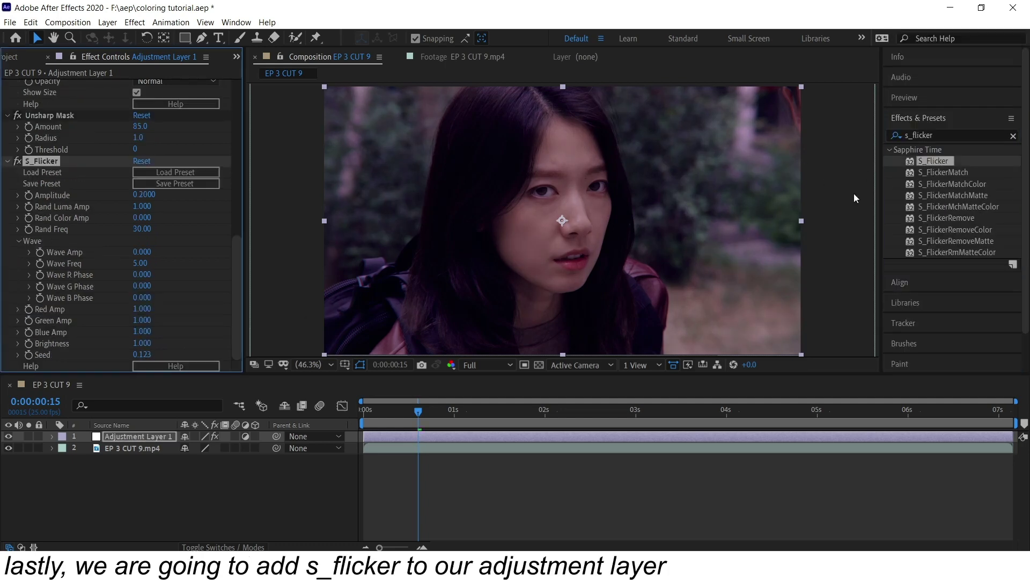
left_click(144, 194)
type("0.1")
key("Return")
Preview the grade at different frames and set the Looks strength to 50%
left_click_drag(451, 409, 744, 402)
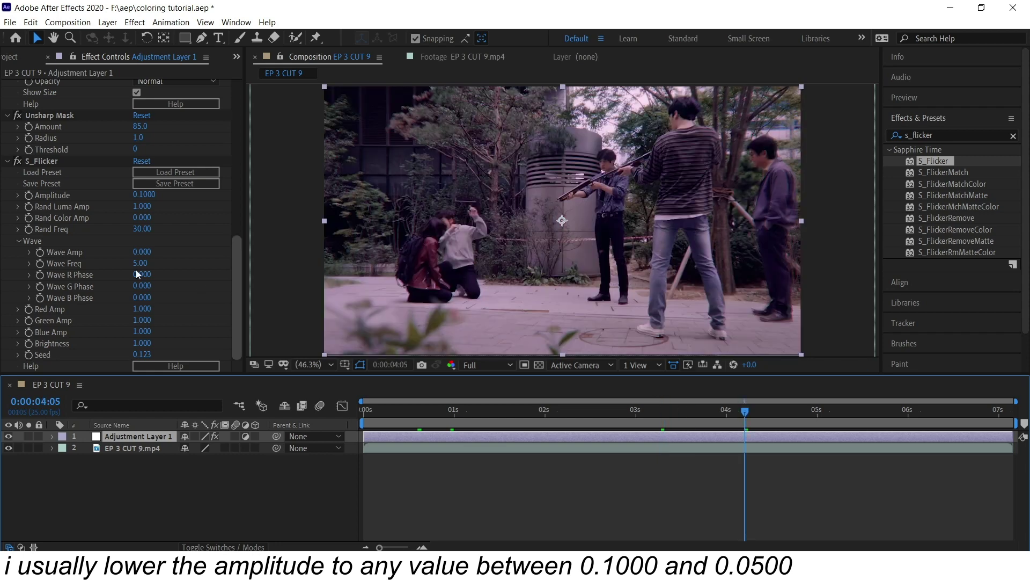
scroll(188, 263, "up", 10)
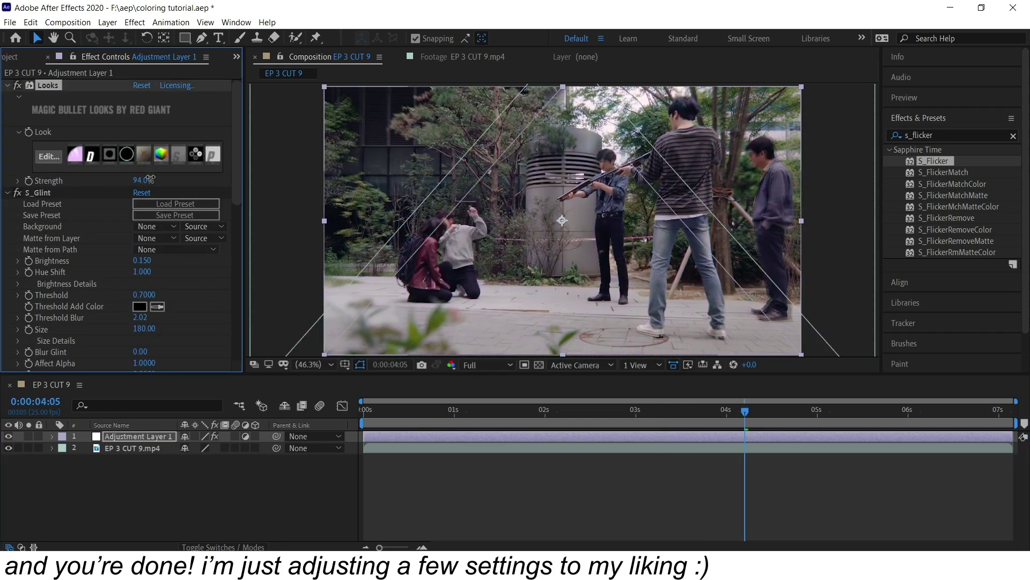
left_click_drag(143, 181, 153, 176)
left_click(148, 177)
type("50")
key("Return")
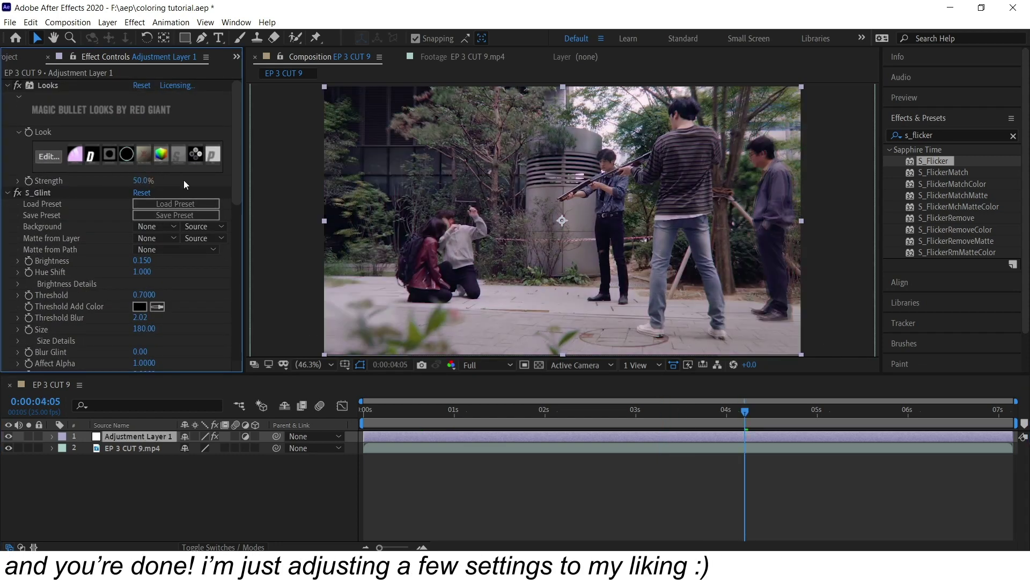
left_click_drag(529, 411, 472, 411)
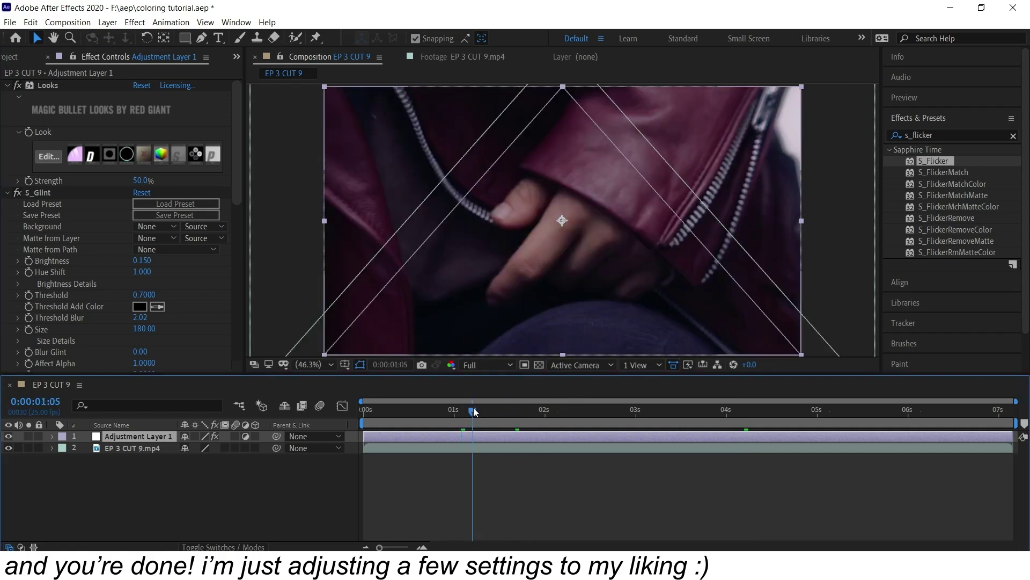
left_click_drag(143, 180, 173, 181)
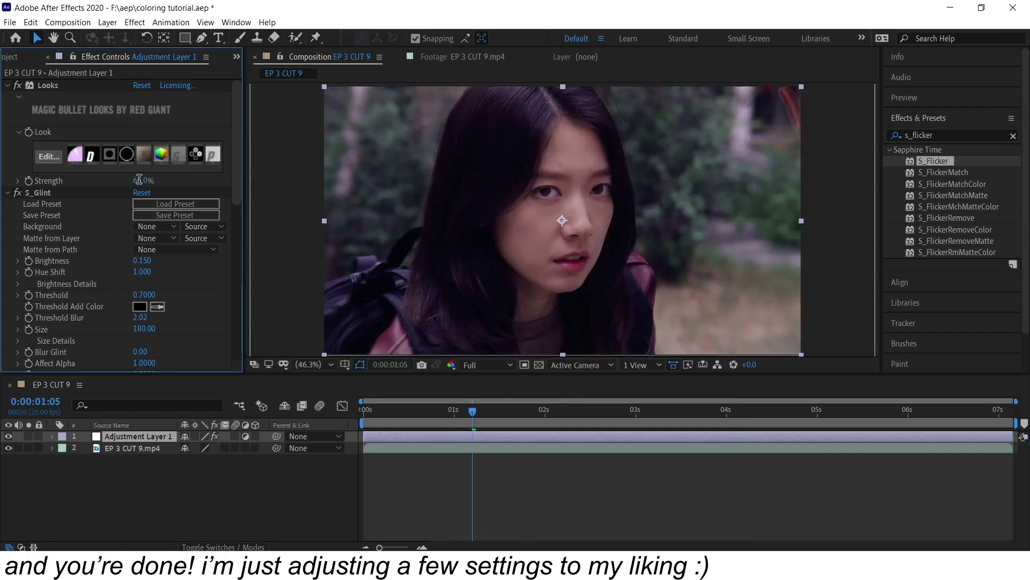
left_click(143, 180)
type("50")
key("Return")
left_click(391, 412)
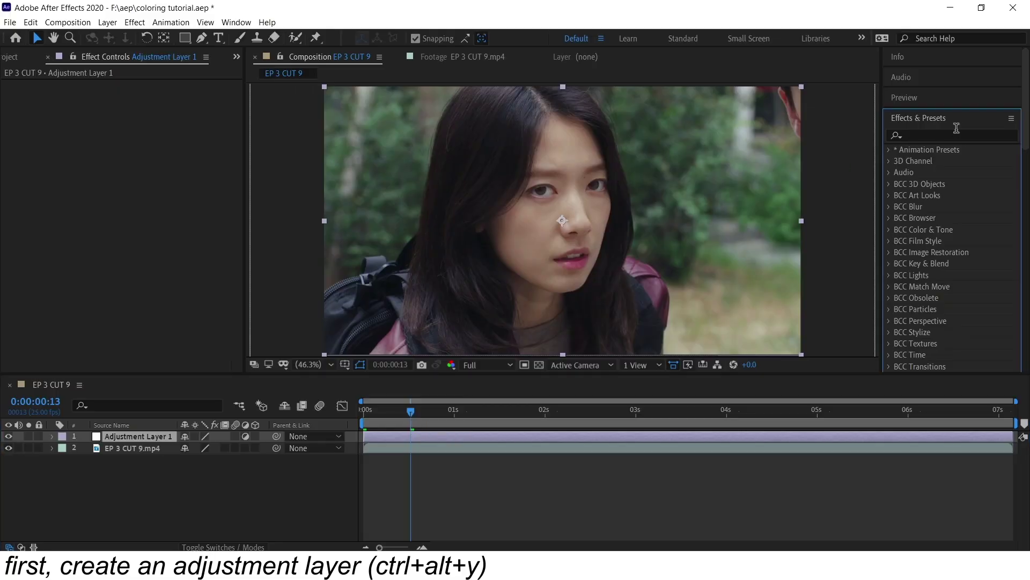
Apply Looks to Adjustment Layer 1 and open its editor on the Matte tools
left_click(947, 135)
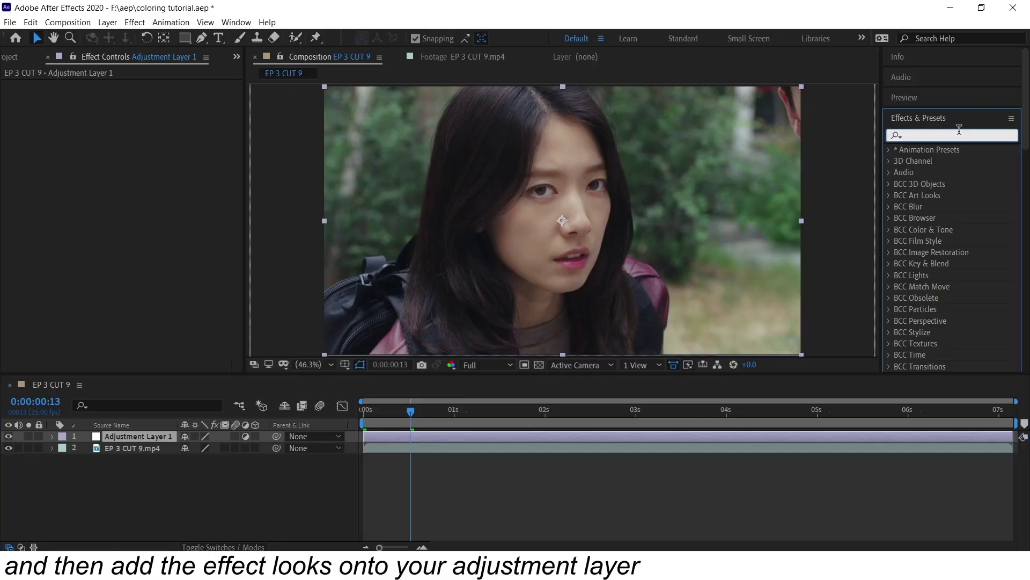
type("look")
double_click(940, 184)
left_click(58, 156)
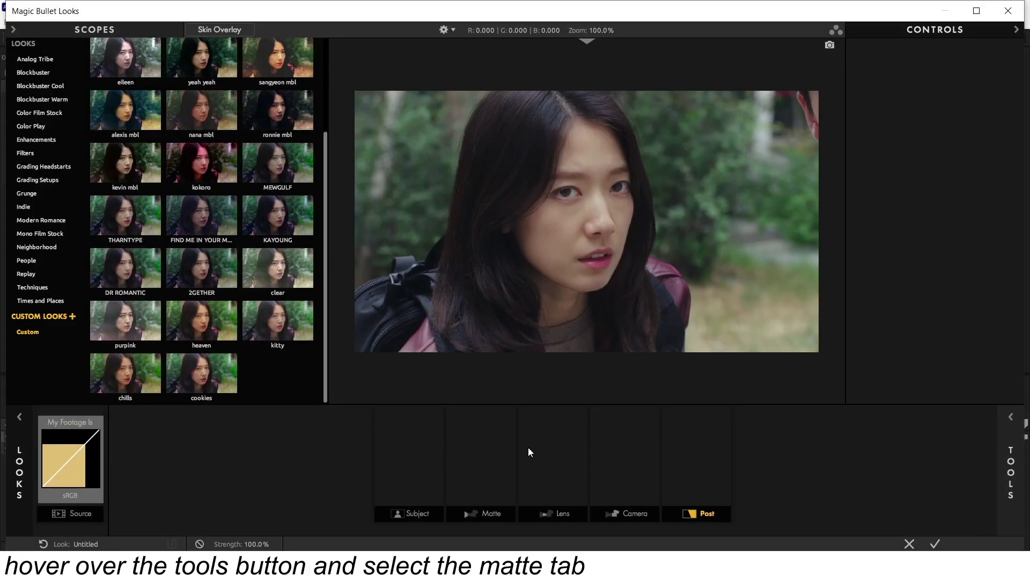
mouse_move(1005, 432)
left_click(798, 395)
Add Diffusion to the Matte stage with grade 3.85
double_click(927, 99)
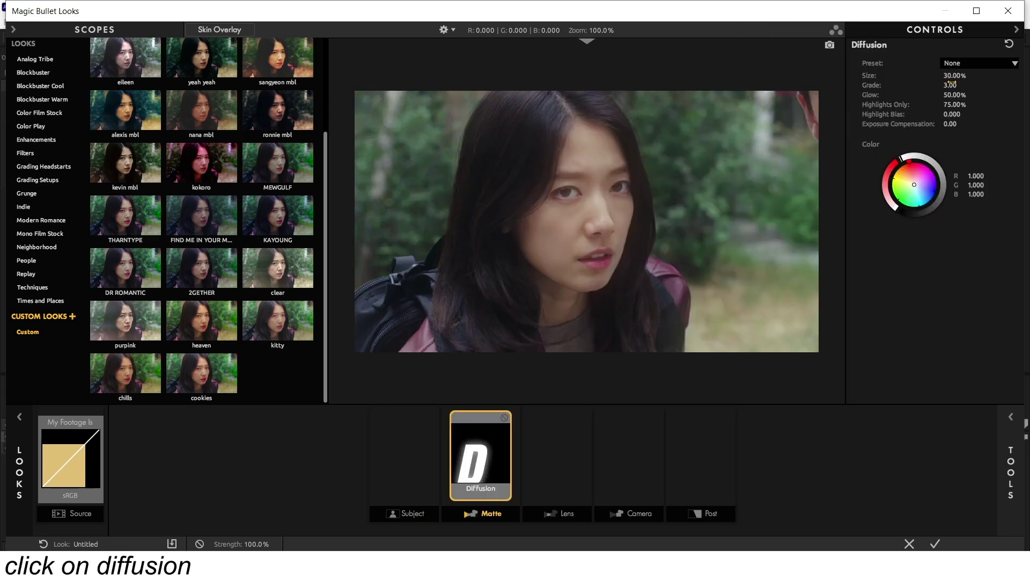
left_click(951, 83)
type("3.8")
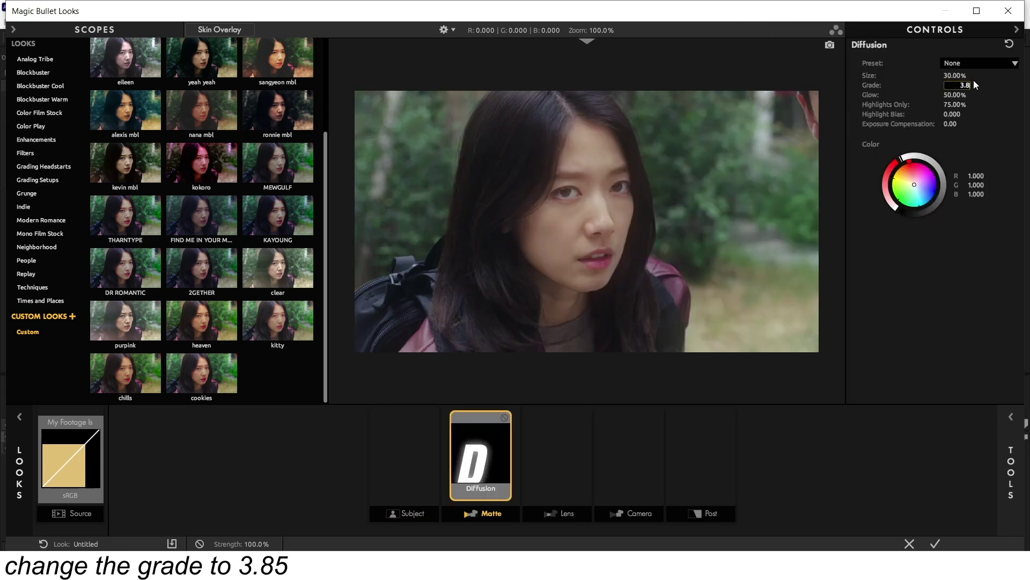
type("5")
key("Return")
Add Shutter Streak to the Camera stage with 70% size and -3.00 boost
mouse_move(1010, 472)
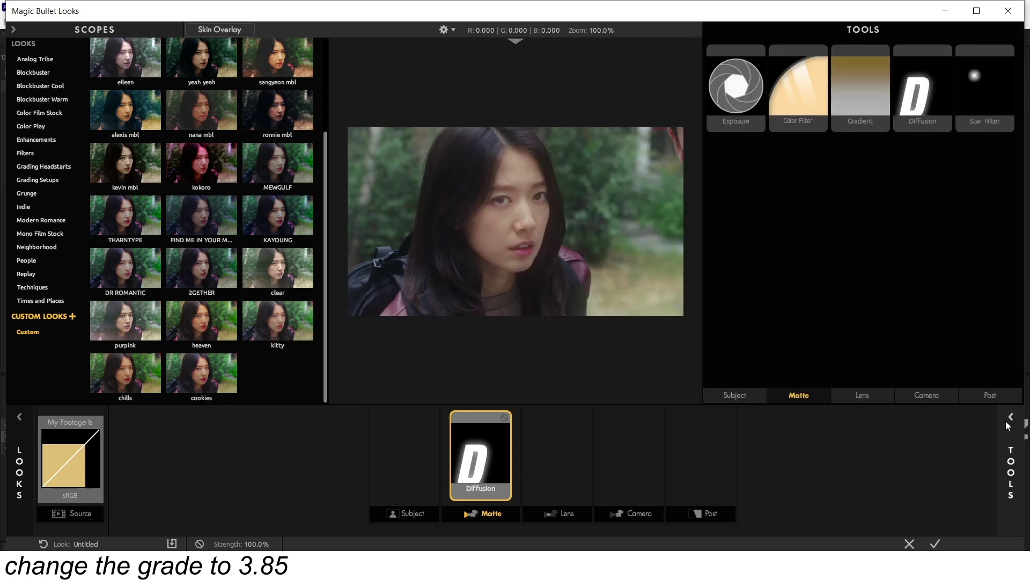
left_click(861, 397)
left_click(906, 398)
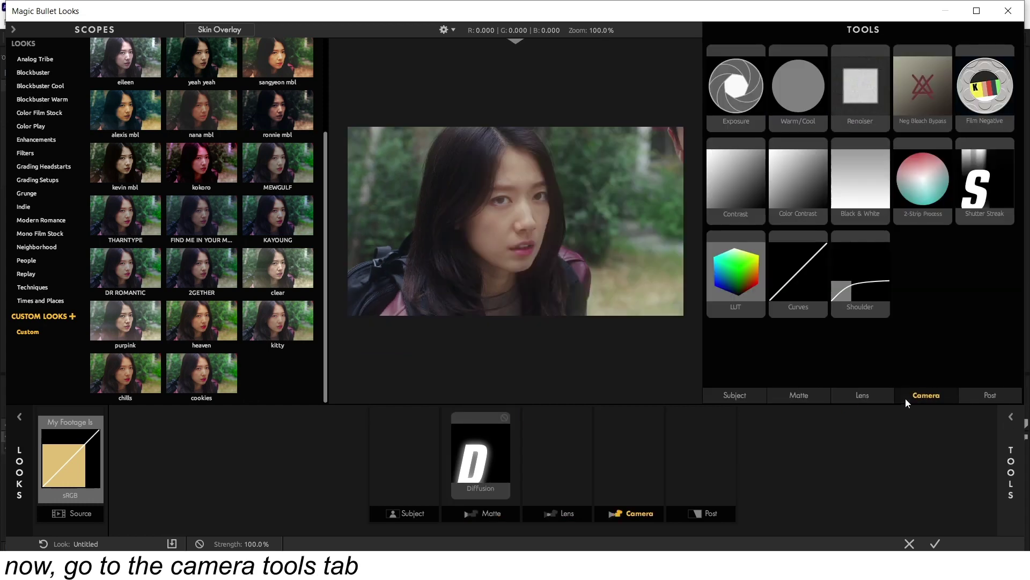
double_click(994, 202)
left_click(903, 75)
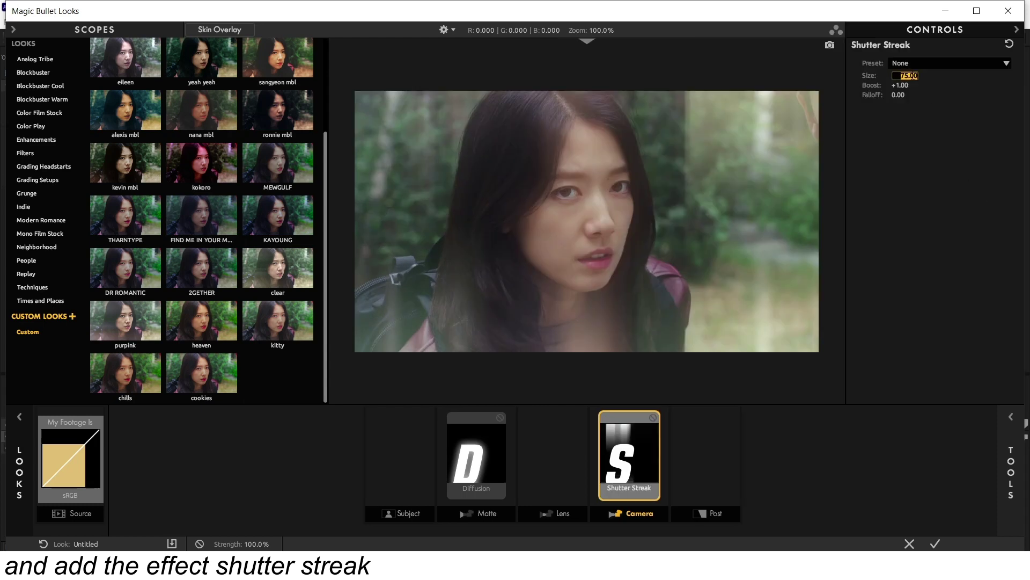
type("70")
key("Return")
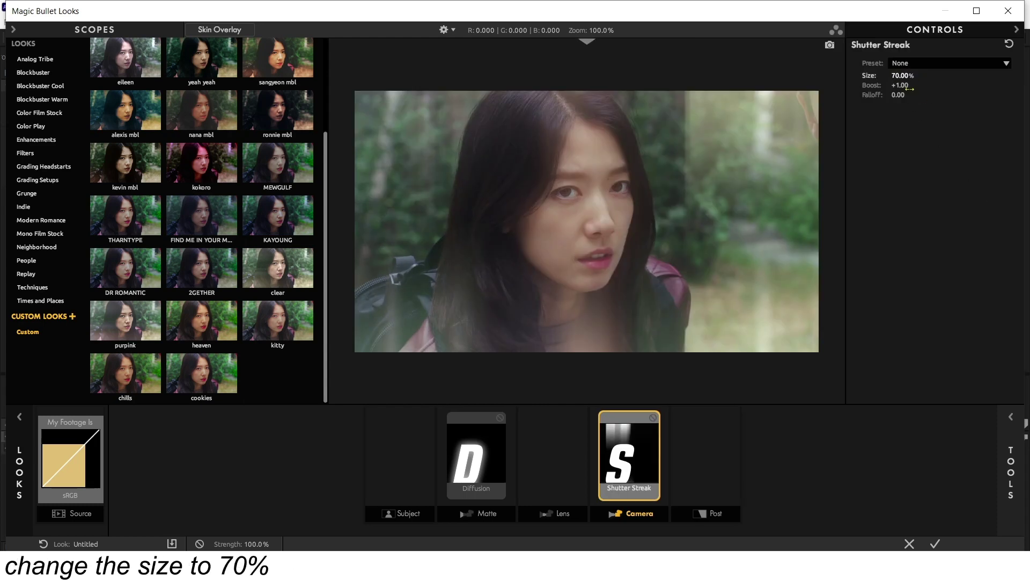
left_click_drag(909, 89, 921, 183)
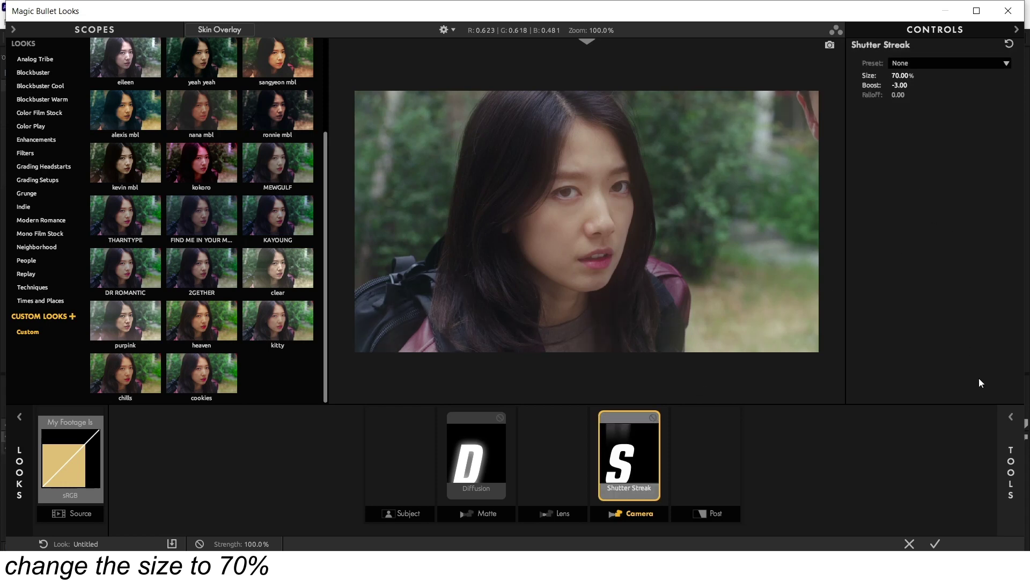
left_click(1010, 428)
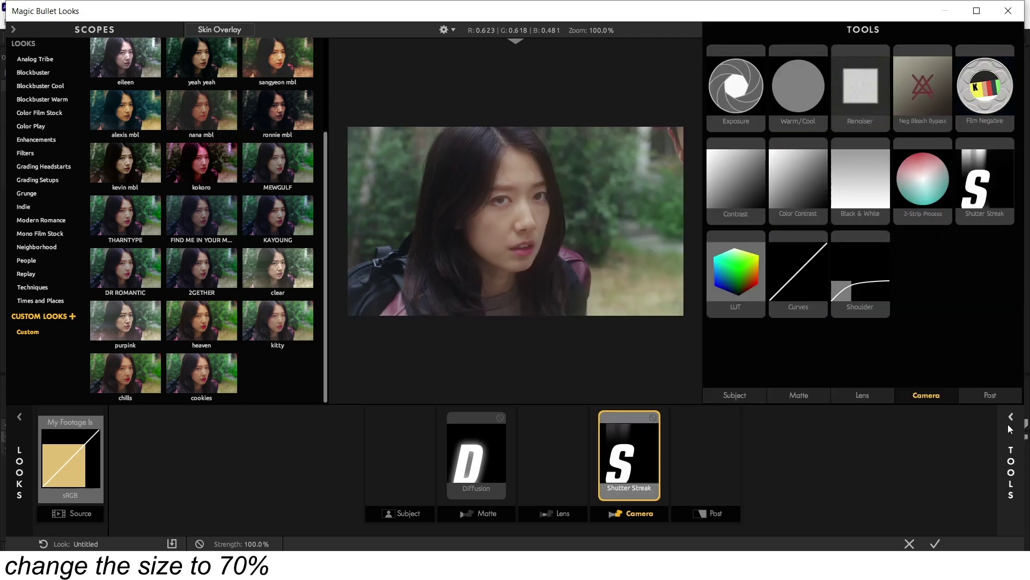
Add Colorista in the Subject stage, pushing midtones toward orange and shadows toward blue
left_click(991, 395)
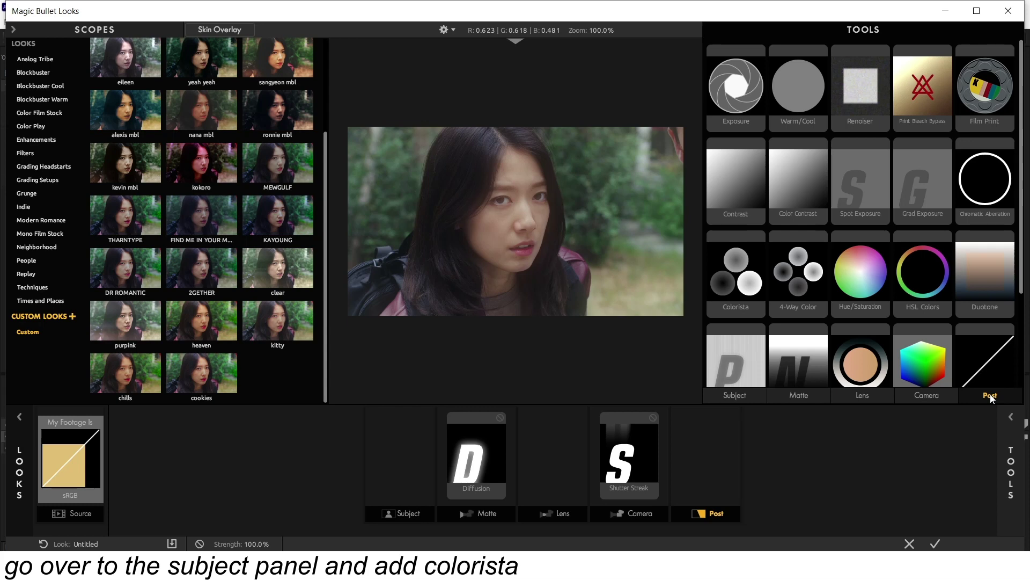
left_click(751, 393)
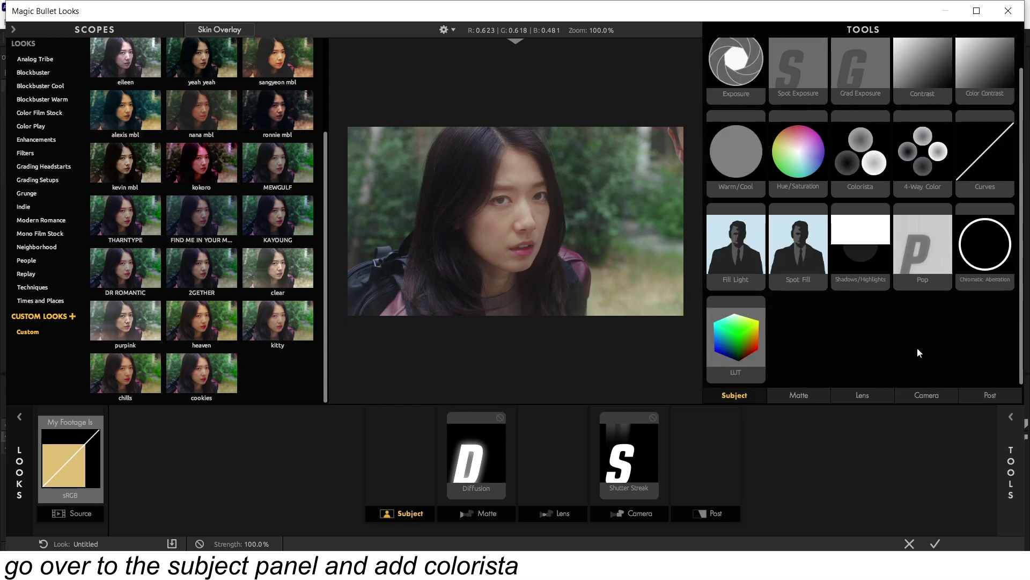
double_click(863, 149)
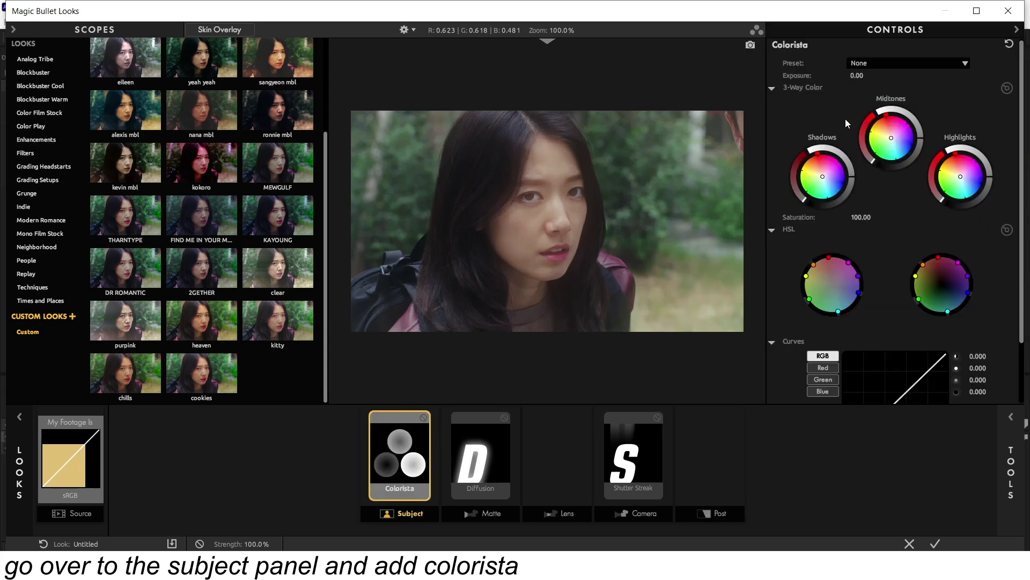
left_click_drag(901, 129, 884, 131)
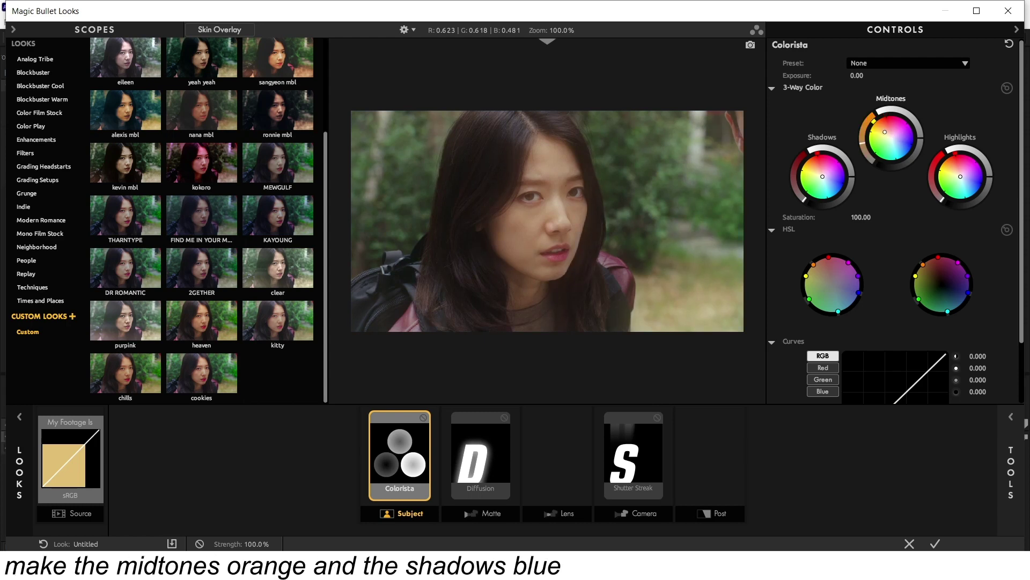
left_click_drag(823, 176, 829, 177)
left_click(1013, 434)
left_click(972, 395)
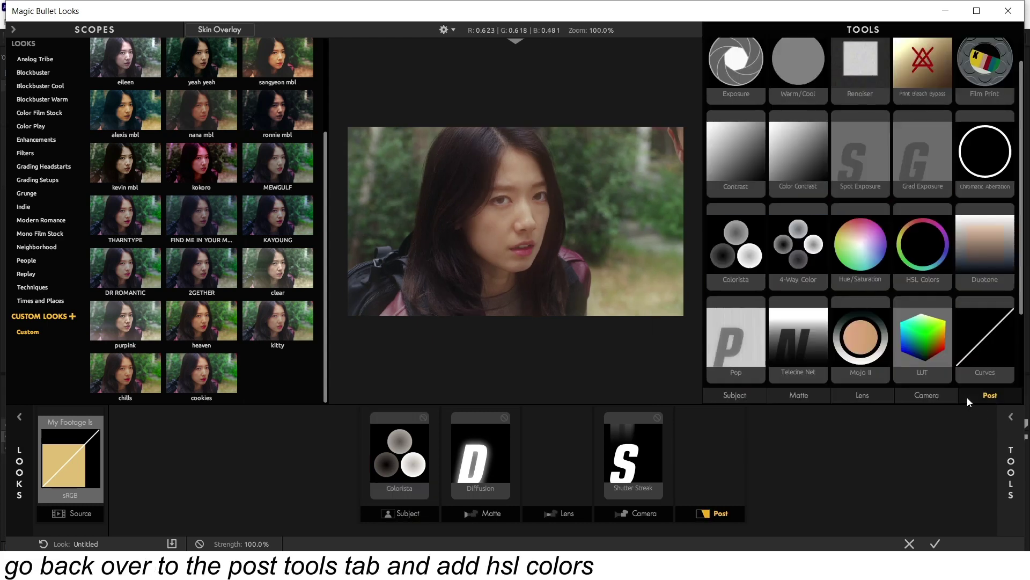
Add HSL Colors and set red hue +50, saturation -5 and yellow hue -50, saturation +20
double_click(913, 249)
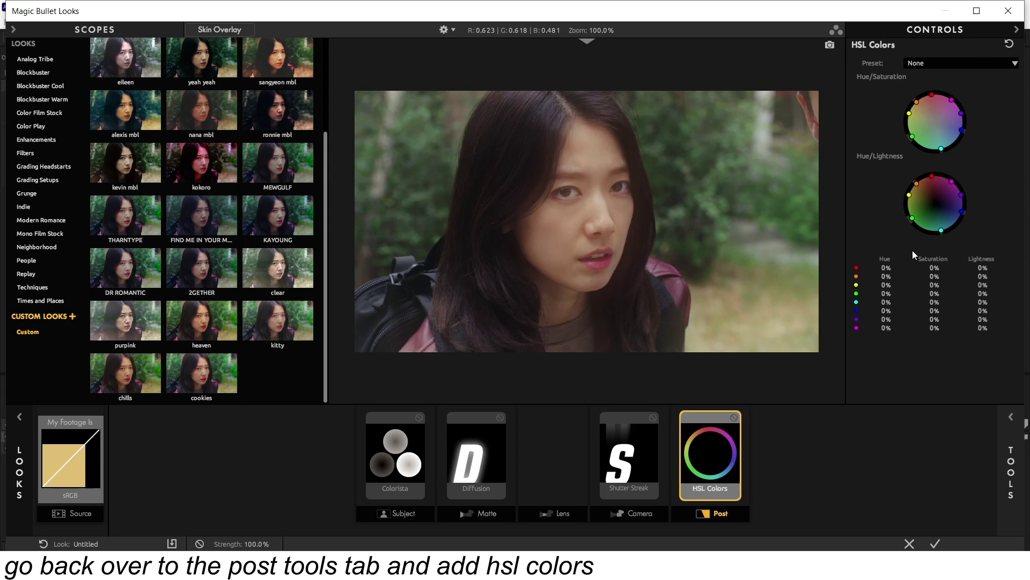
left_click(886, 268)
type("50")
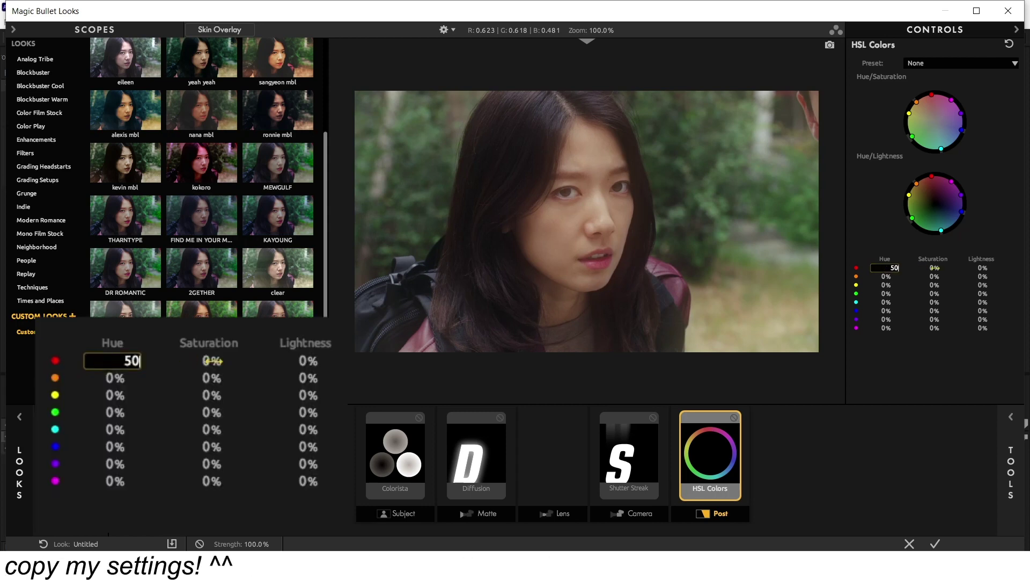
left_click(935, 268)
type("-5")
key("Return")
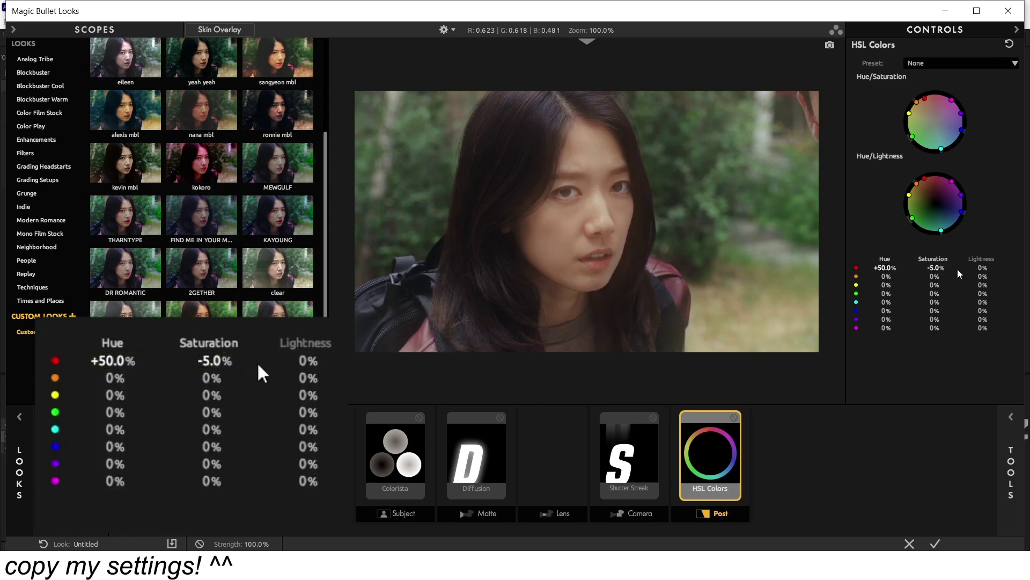
left_click(886, 284)
type("-50")
key("Return")
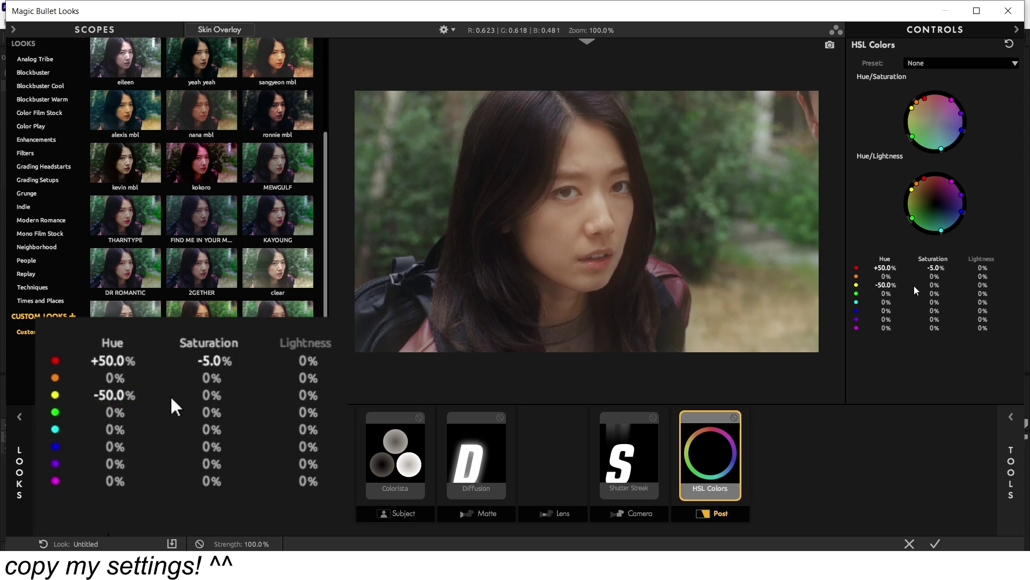
left_click(935, 285)
type("20")
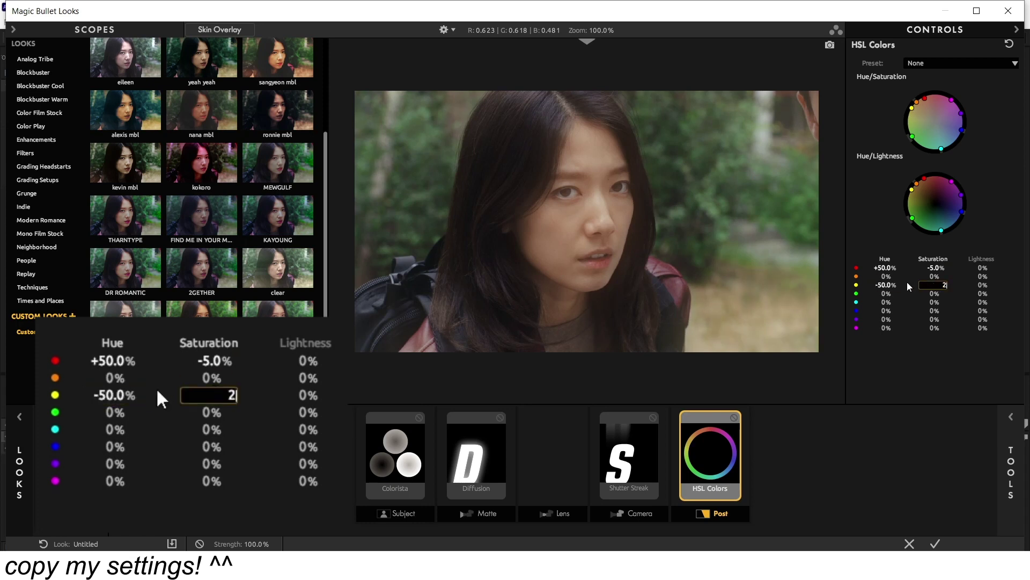
key("Return")
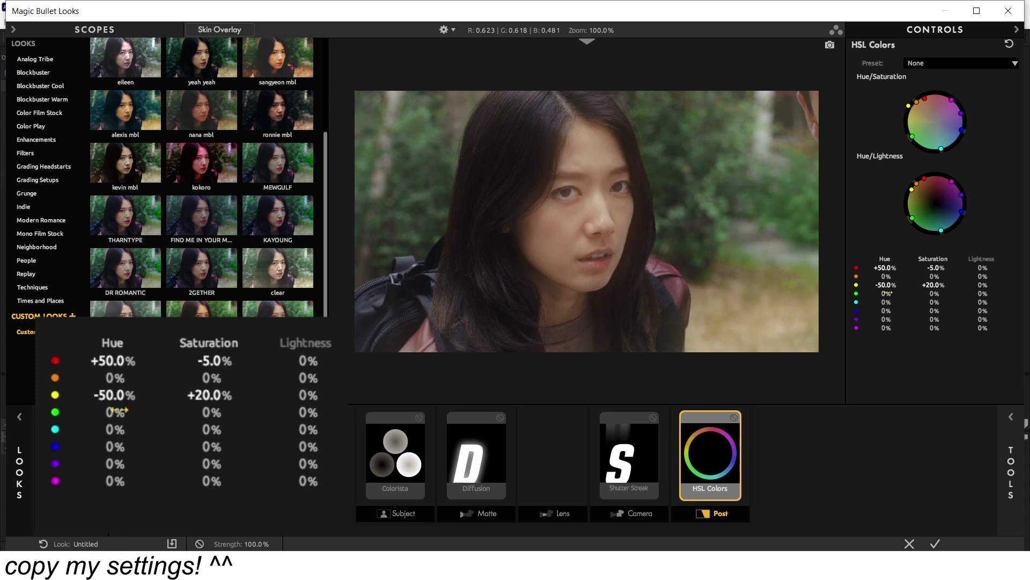
Set green to hue -10, saturation -50 and blue to hue -50, saturation -50
left_click(886, 293)
type("-1")
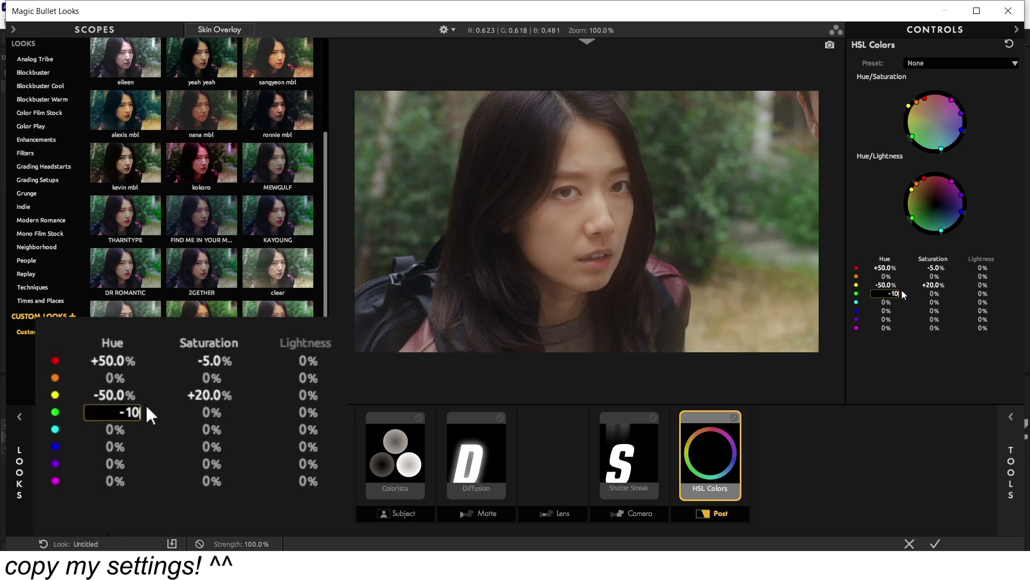
key("Return")
left_click(935, 294)
type("-")
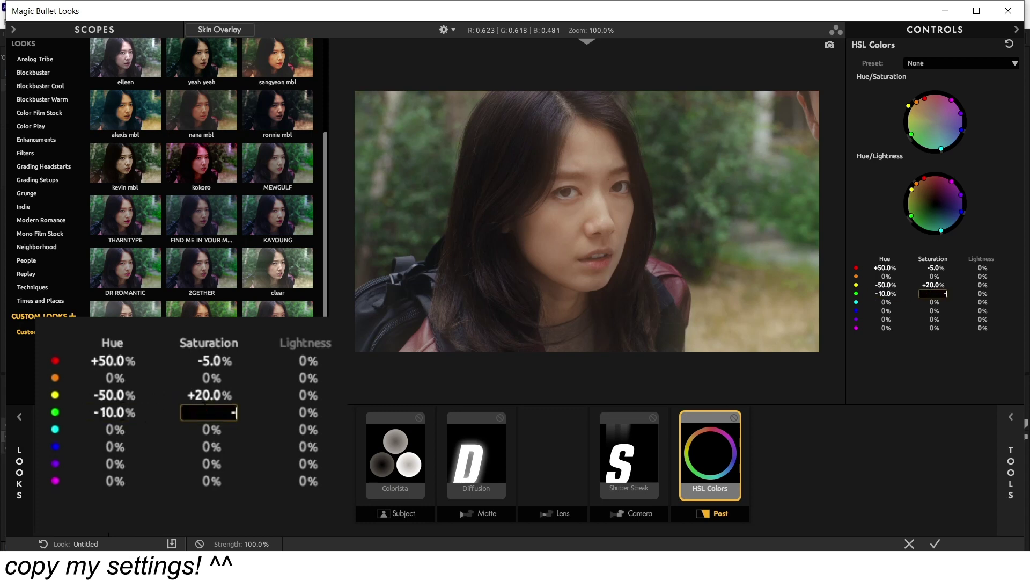
type("50")
key("Return")
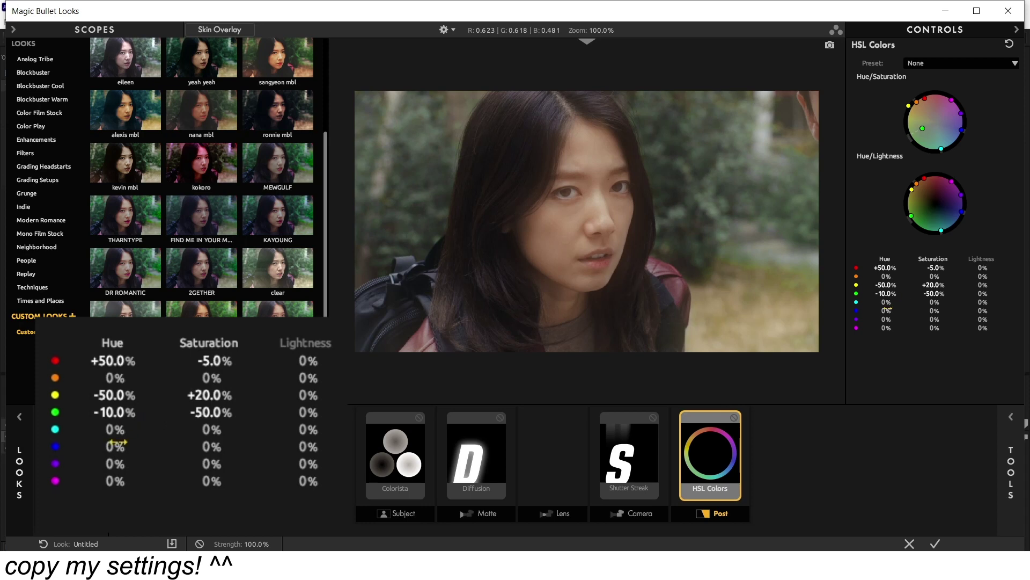
left_click(886, 311)
type("-50.")
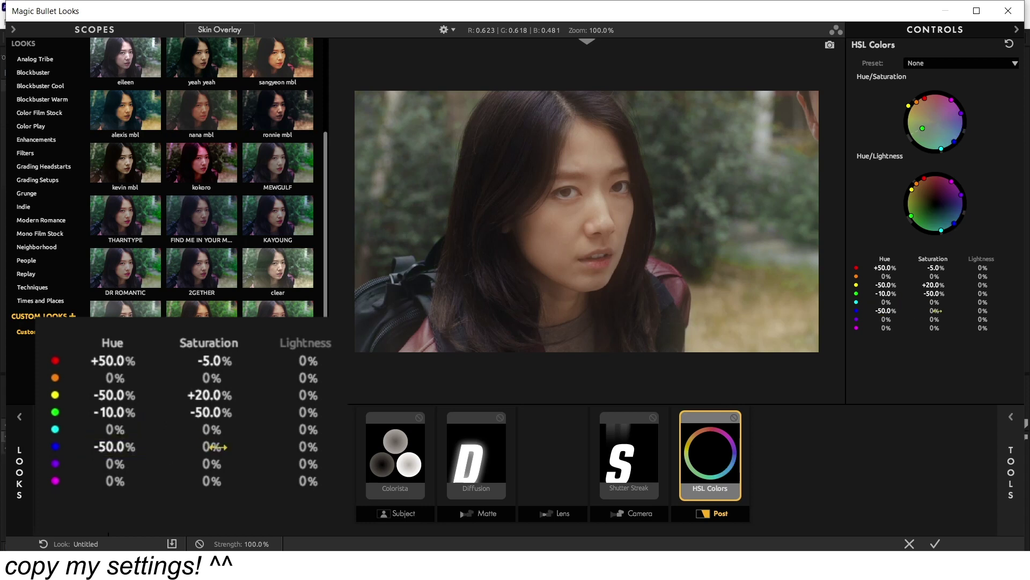
left_click(934, 311)
type("-50")
key("Return")
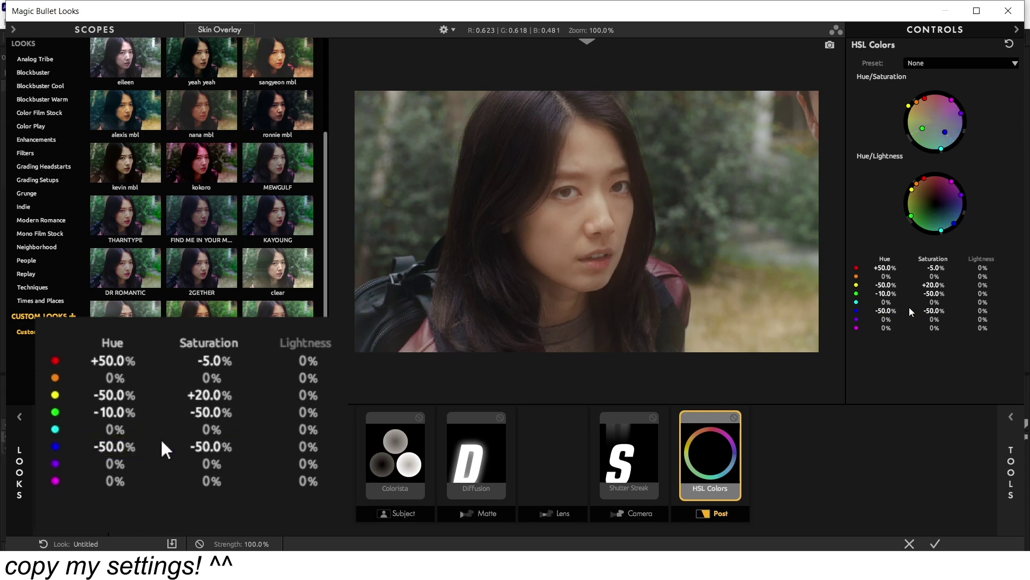
Set purple to hue -25, saturation -50 and magenta to hue +70, saturation -25
left_click(907, 319)
type("-25")
key("Return")
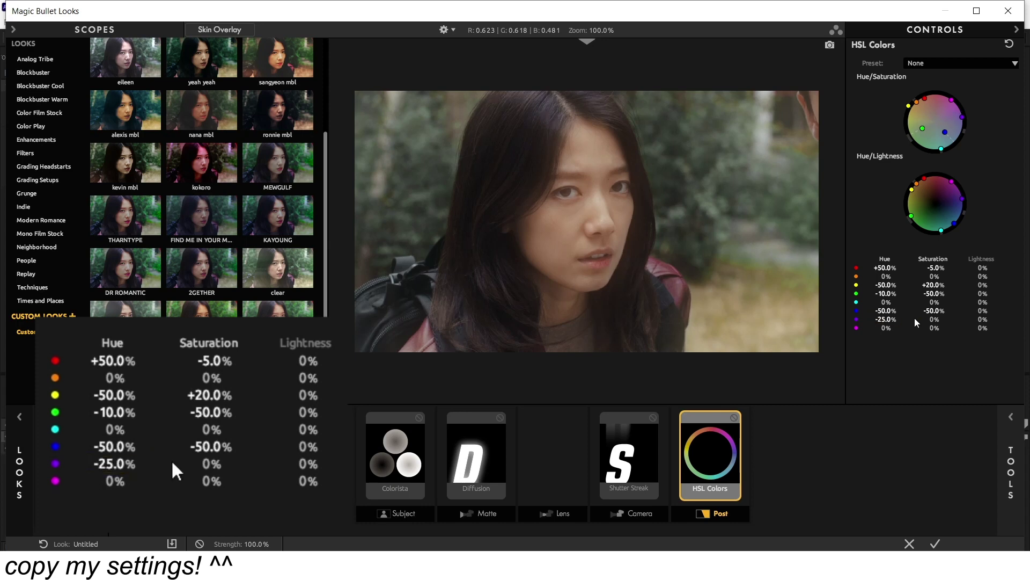
left_click(940, 319)
type("-50")
key("Return")
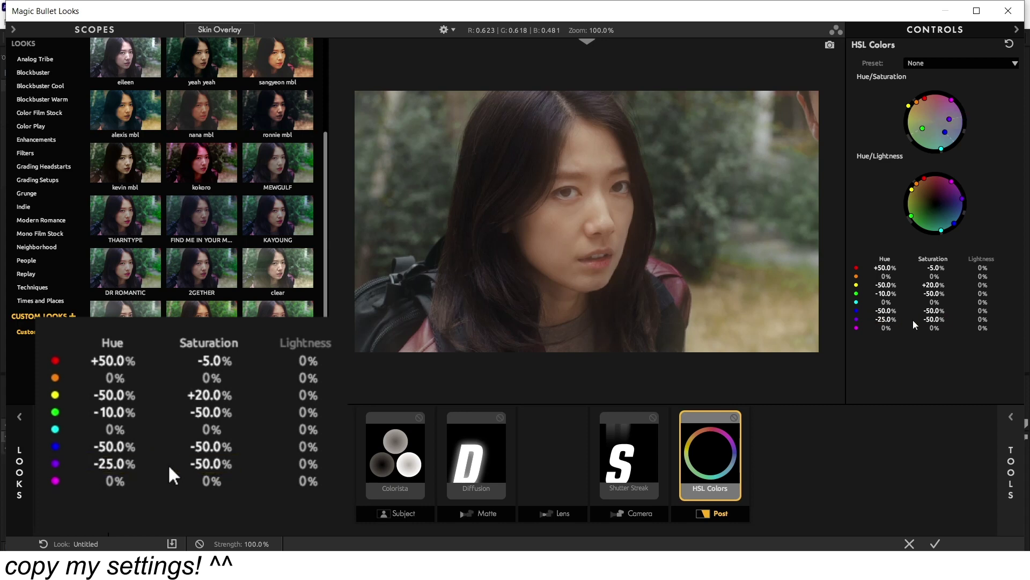
left_click(904, 328)
type("70")
key("Return")
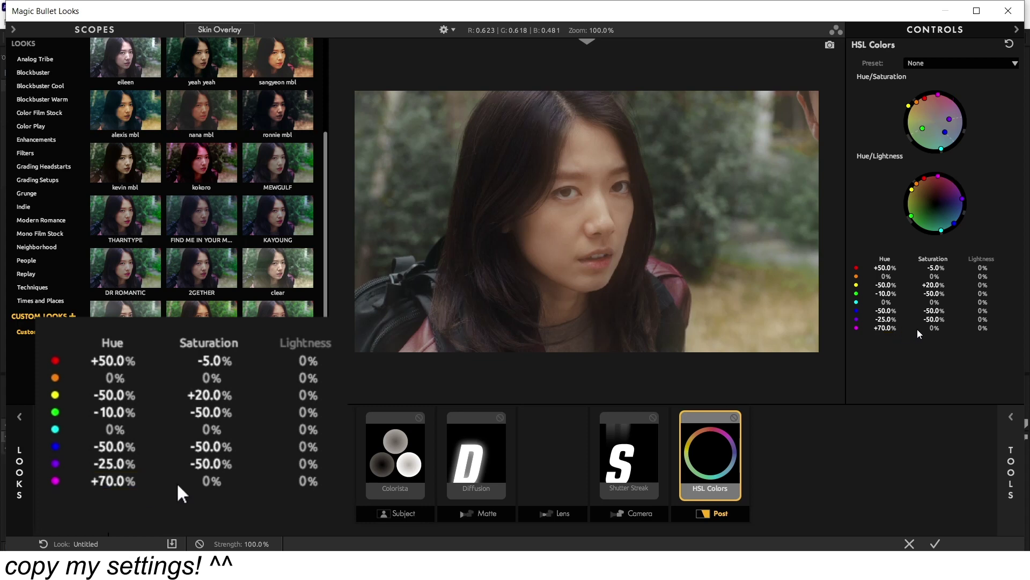
left_click(921, 328)
type("-25")
key("Return")
Add Film Print to the post stage and set its contrast to -75, undoing a mistaken saturation edit
left_click(1011, 417)
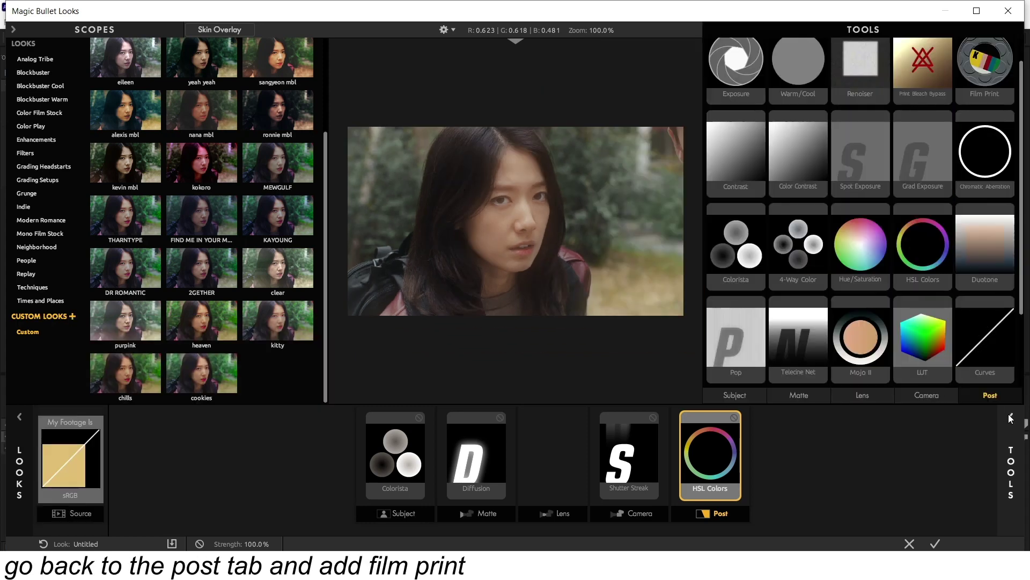
double_click(979, 43)
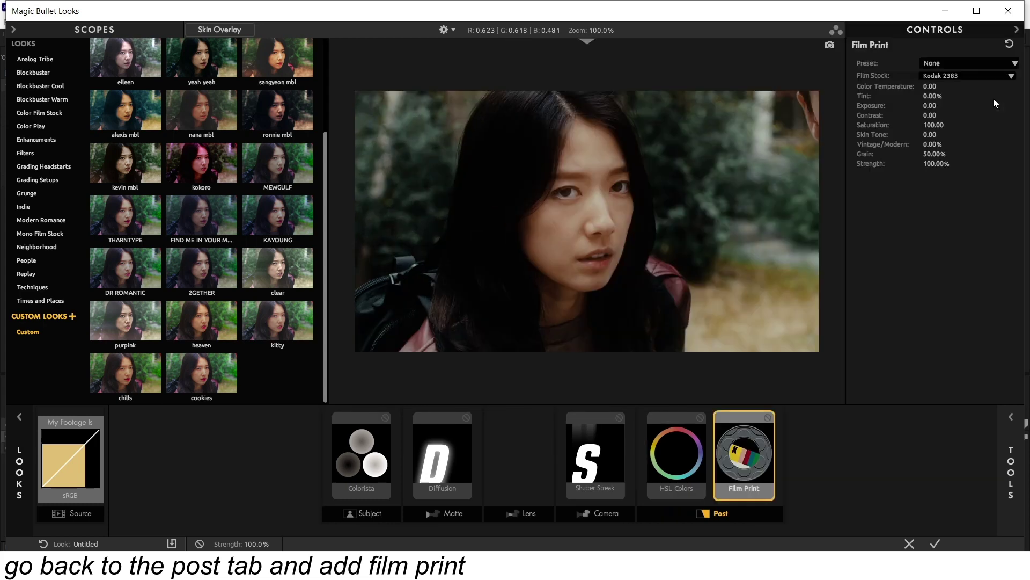
left_click(988, 124)
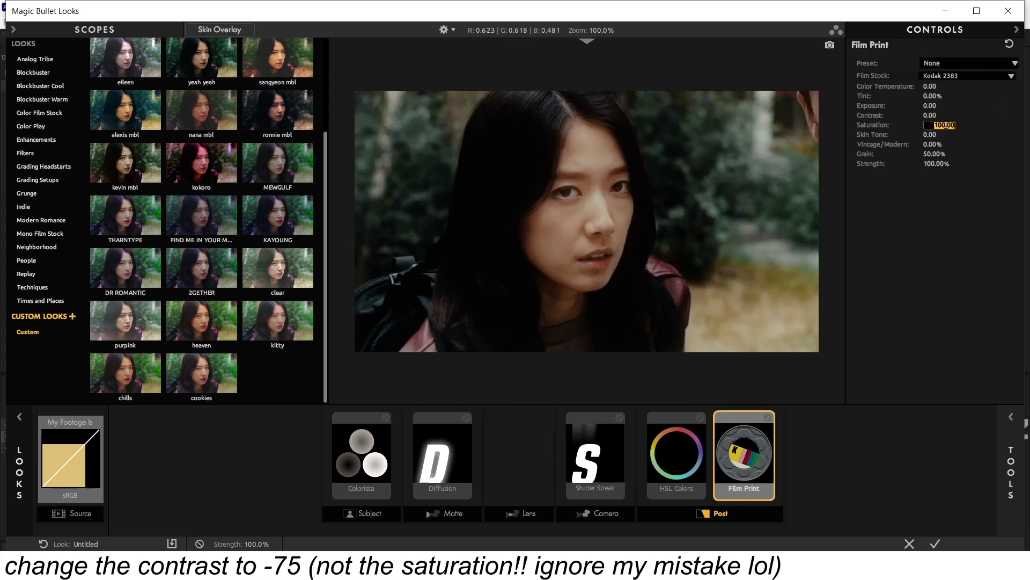
type("0")
key("Return")
key("ctrl+z")
left_click(987, 116)
type("-75")
key("Return")
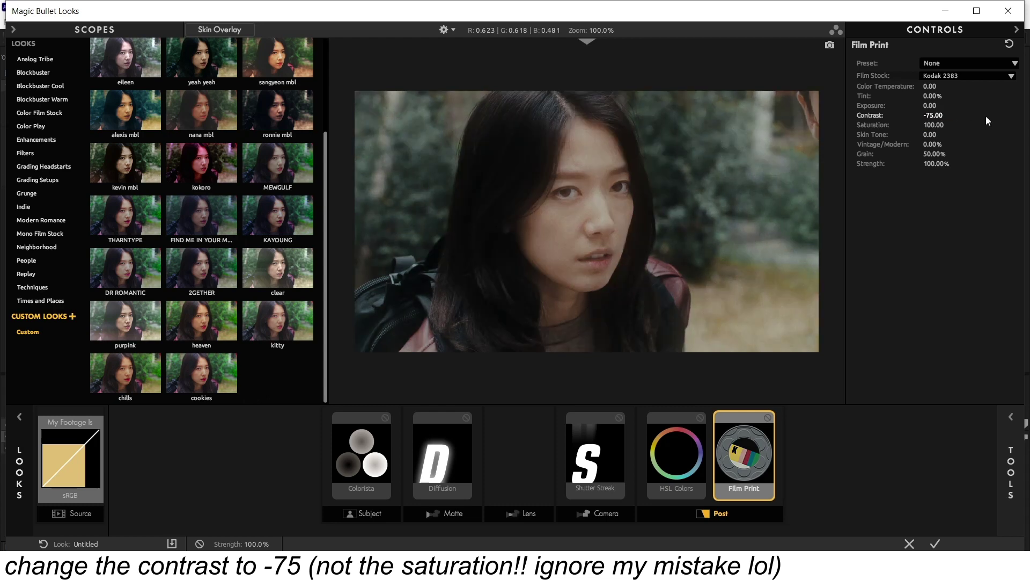
Set Film Print vintage/modern to 20%, grain to 15% and strength to 50%
left_click(966, 143)
type("20")
key("Return")
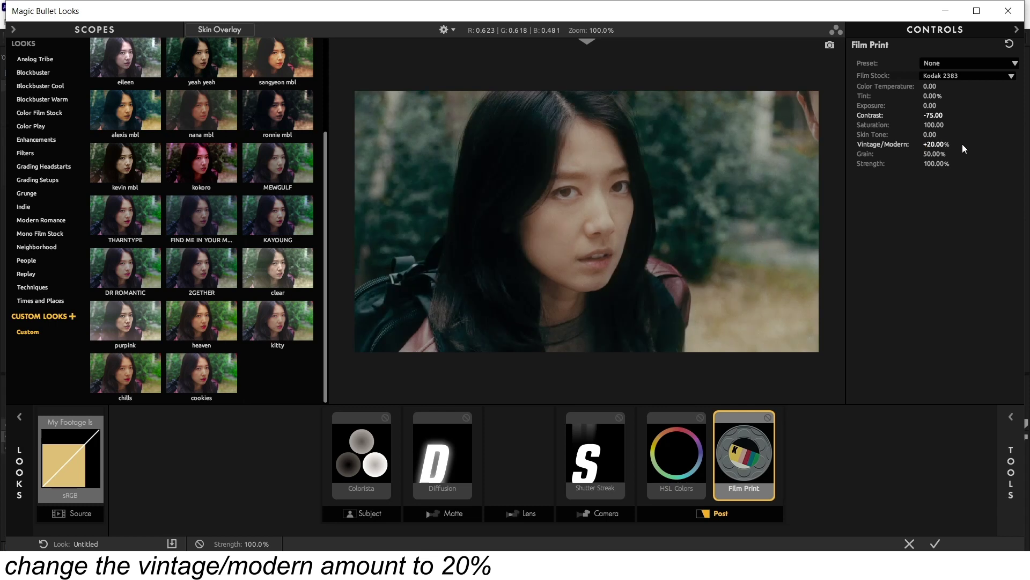
left_click(971, 154)
type("15")
key("Return")
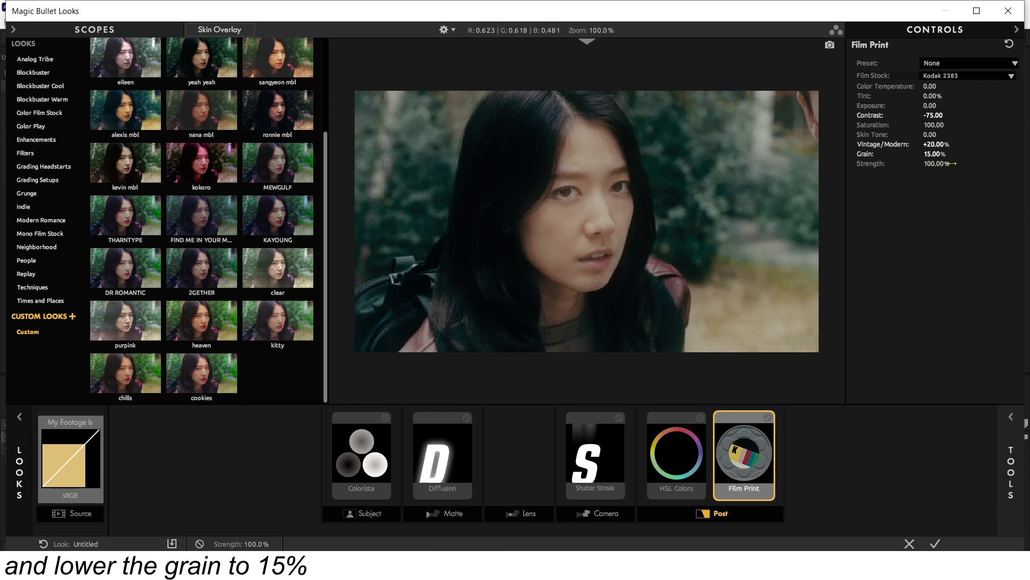
left_click(971, 164)
type("35")
key("Return")
left_click(972, 165)
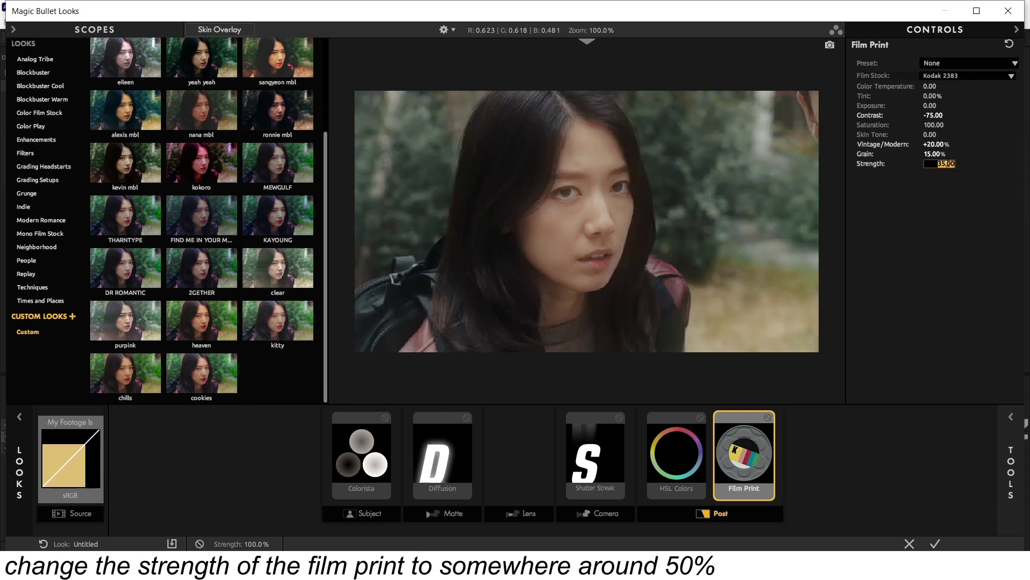
type("50")
key("Return")
Add Mojo II after Film Print with Mojo at 35% and strength at 75%
left_click(1008, 429)
left_click(870, 335)
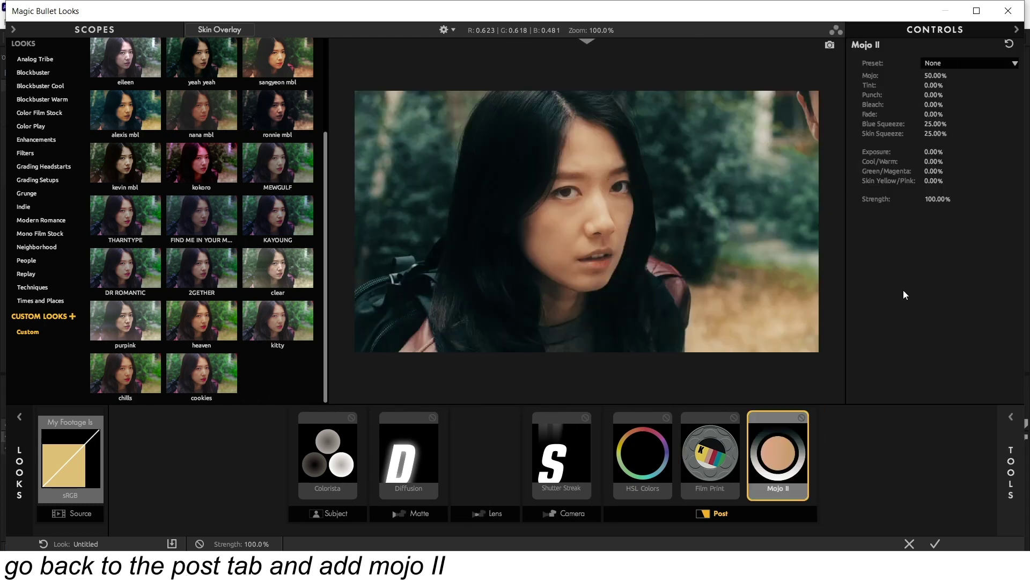
left_click(940, 75)
type("35")
key("Return")
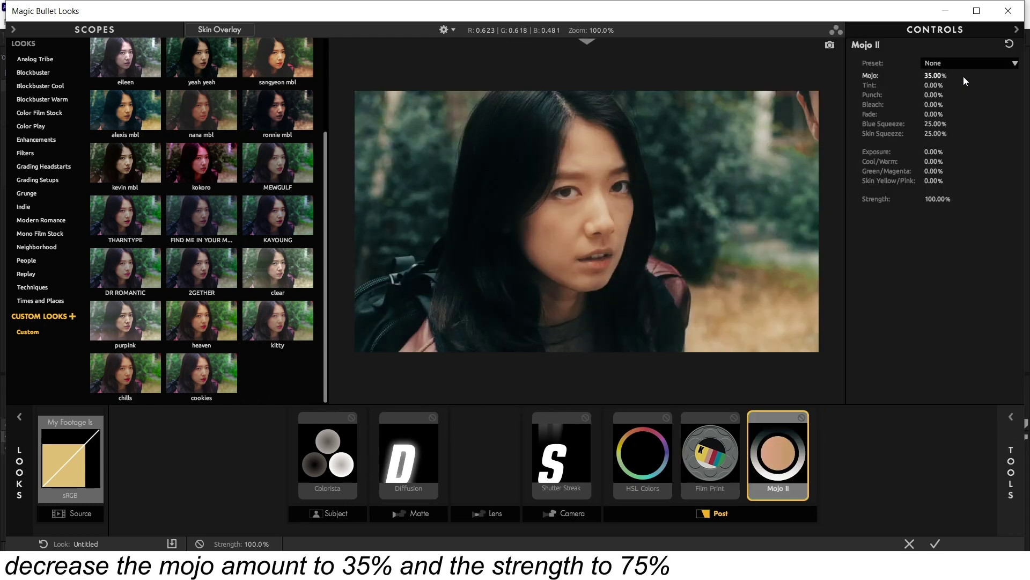
left_click(945, 199)
type("75")
key("Return")
Apply the look back in After Effects and lower the Looks strength to 60%
left_click(936, 541)
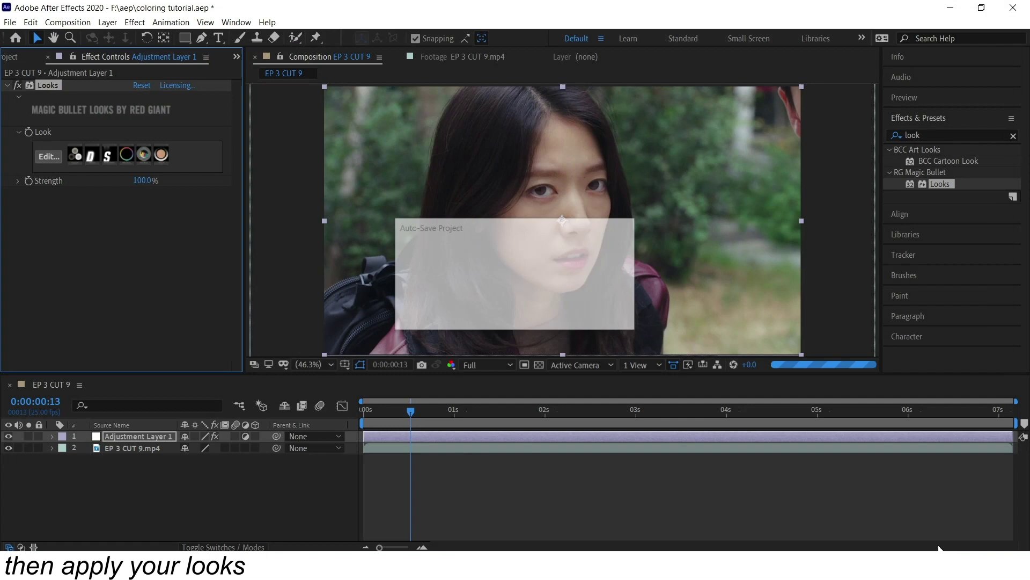
left_click(144, 182)
type("60")
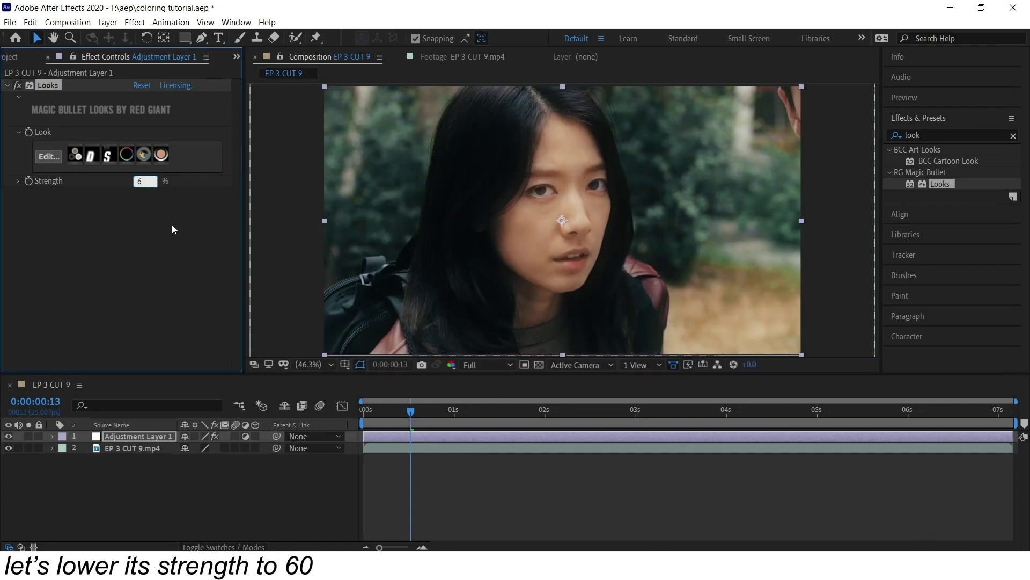
key("Return")
Add Unsharp Mask to the adjustment layer with Amount 85
left_click(945, 135)
type("unshar")
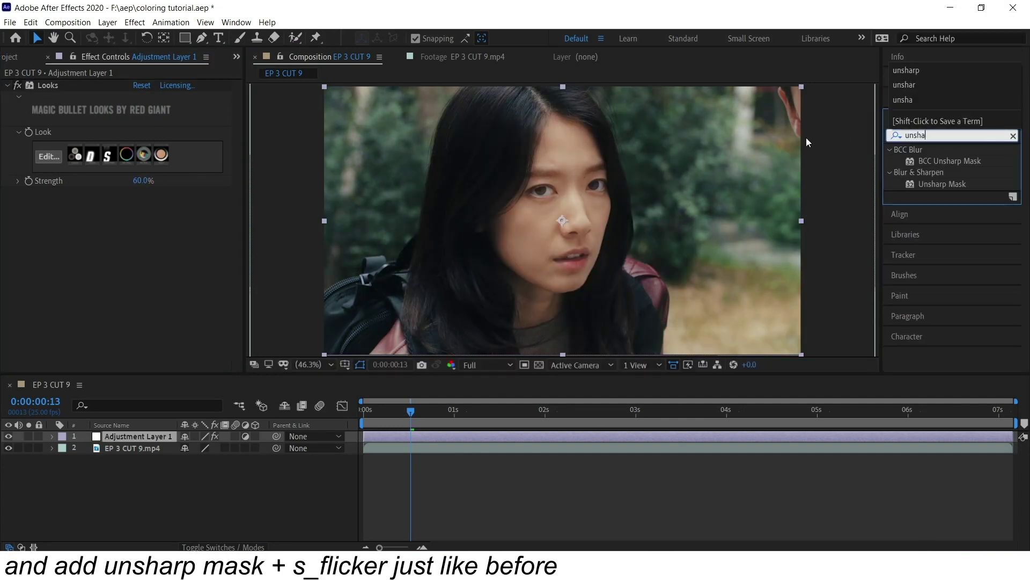
double_click(941, 184)
left_click(140, 203)
type("85")
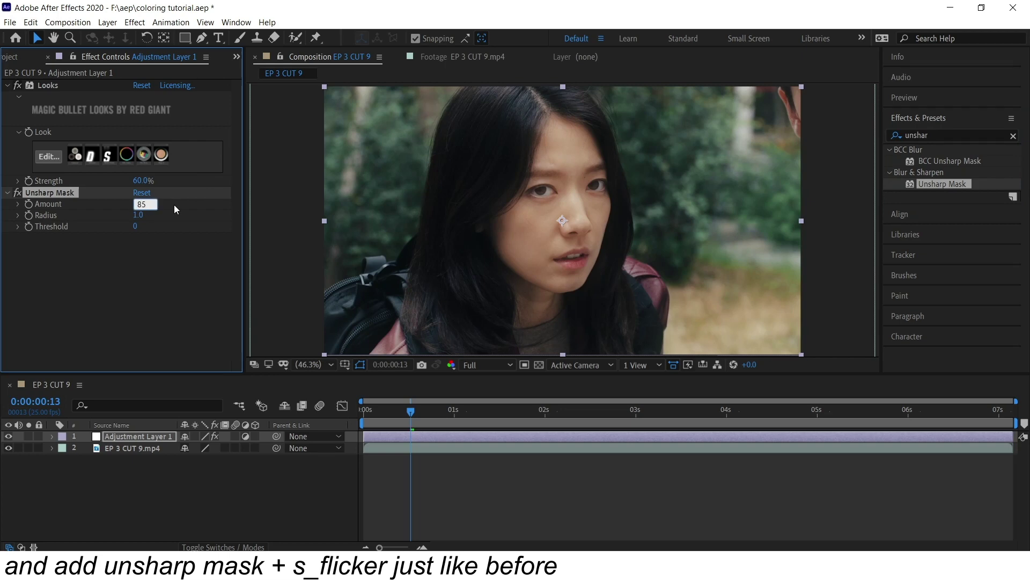
key("Return")
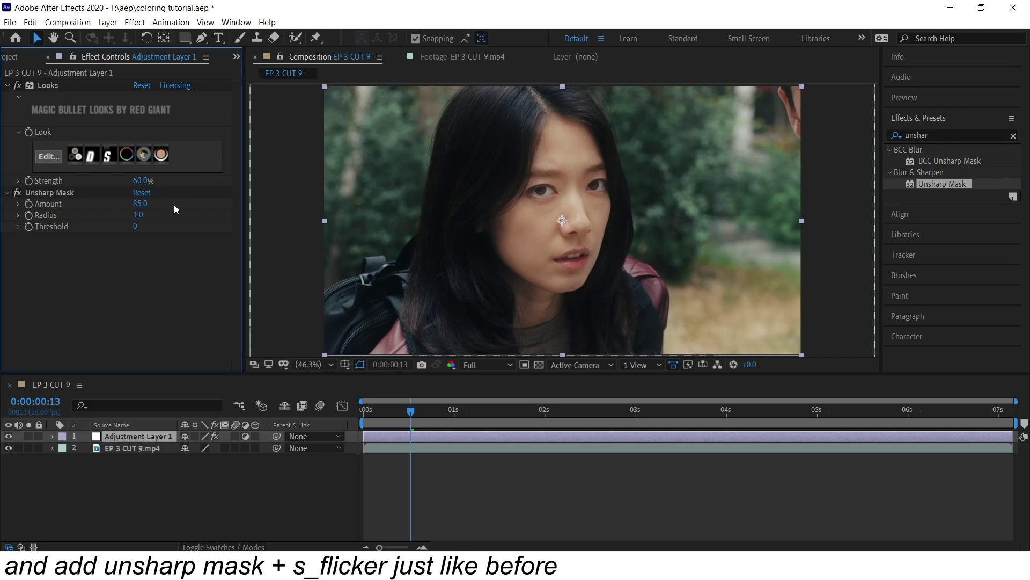
Add S_Flicker with Amplitude 0.1 and scrub the clip to preview the effects
left_click(912, 135)
type("s_flicker")
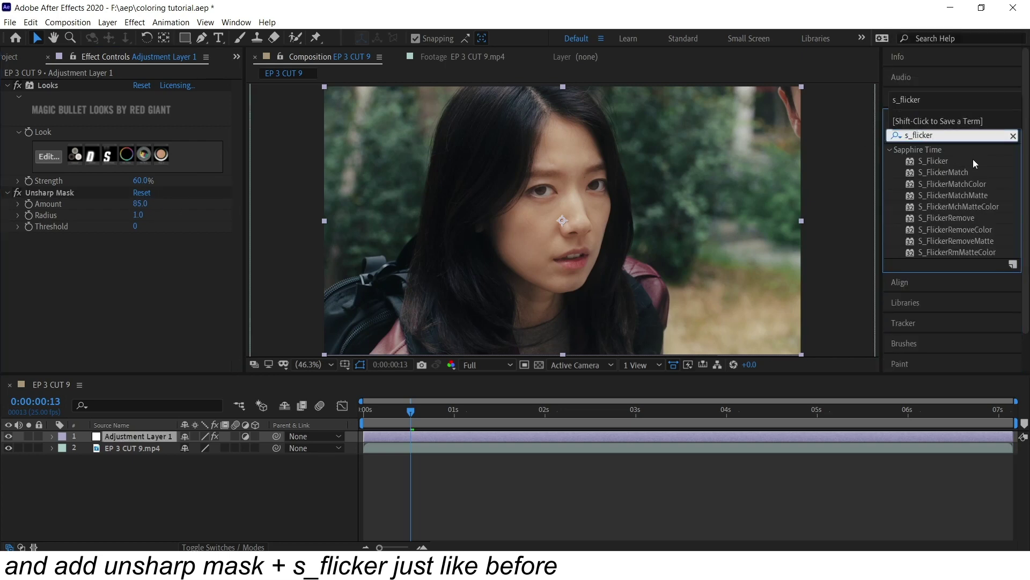
double_click(974, 161)
left_click(151, 200)
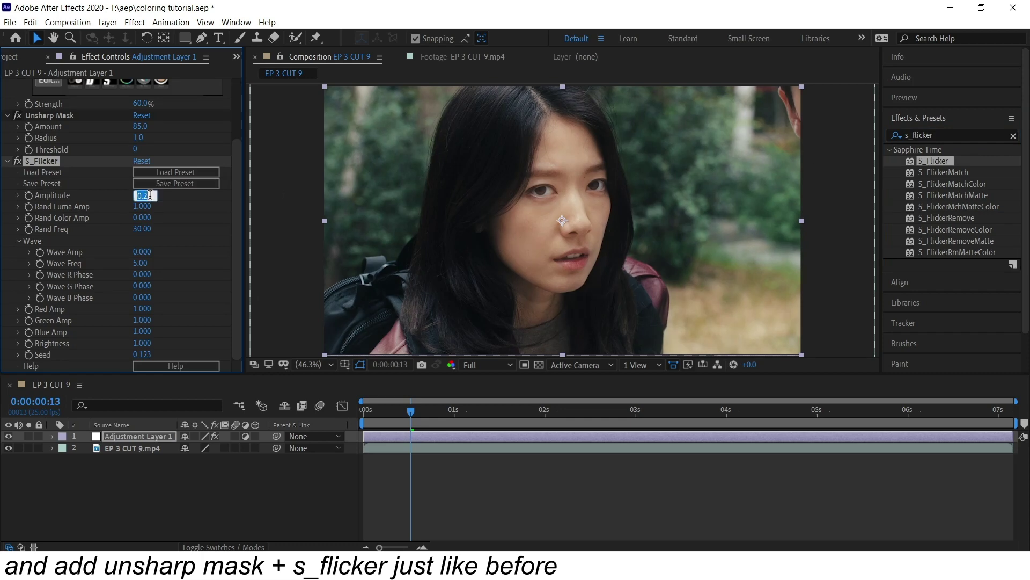
type("0.1")
key("Return")
left_click(398, 414)
left_click_drag(397, 414, 858, 390)
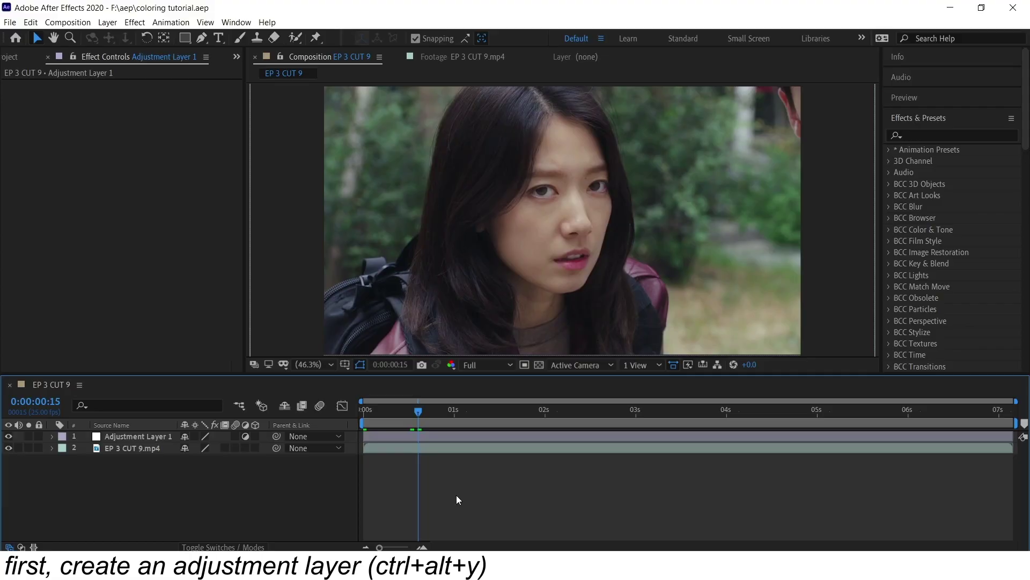
Apply Looks to the adjustment layer, open its editor and add Warm/Cool at +0.200
left_click(945, 134)
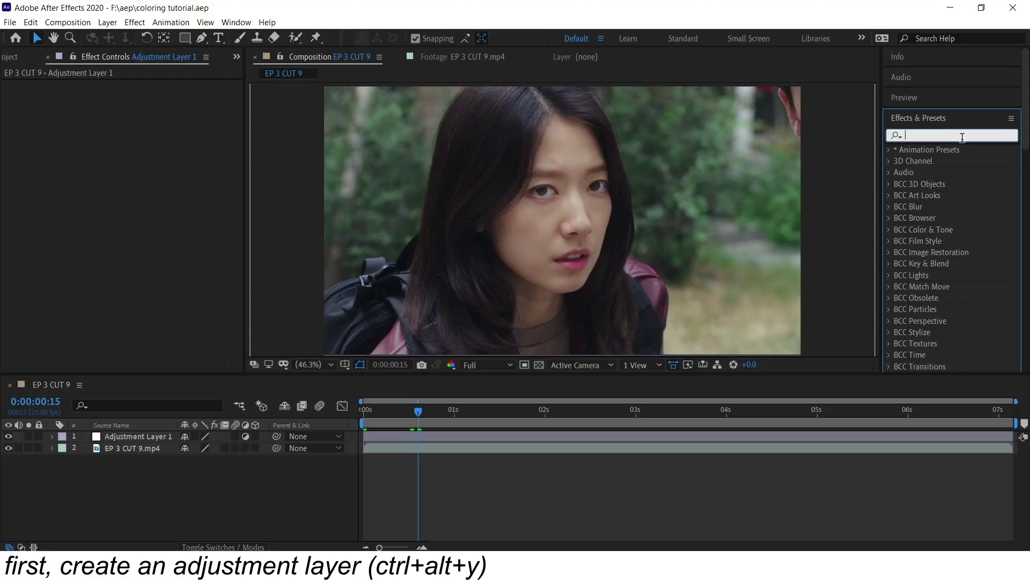
type("looks")
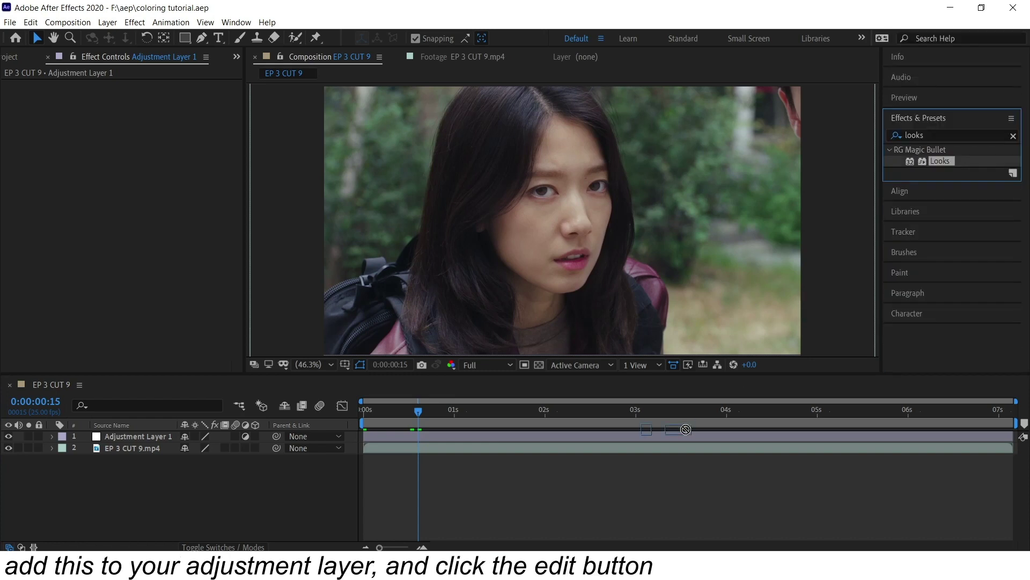
left_click_drag(954, 162, 679, 437)
left_click(60, 156)
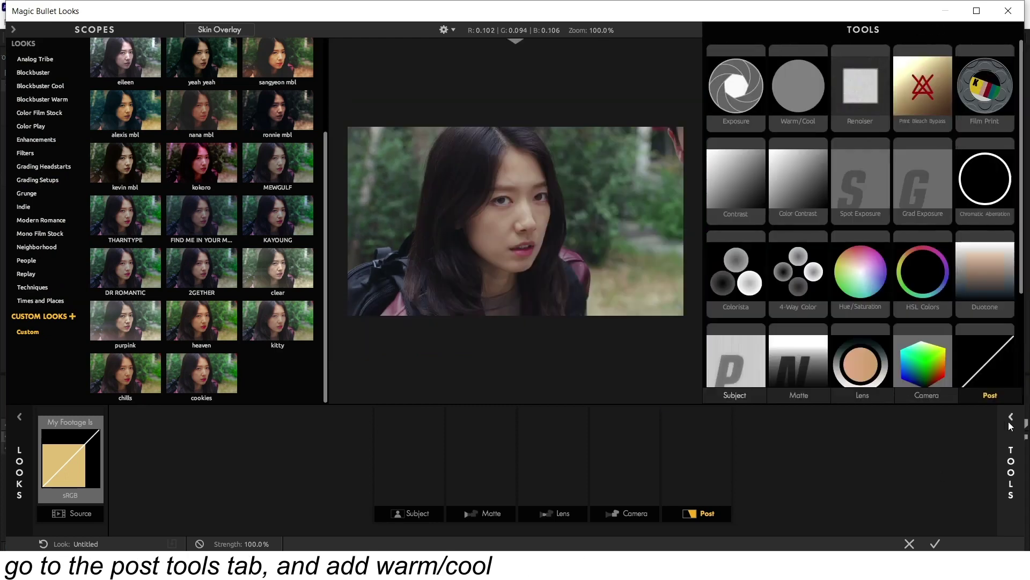
double_click(796, 102)
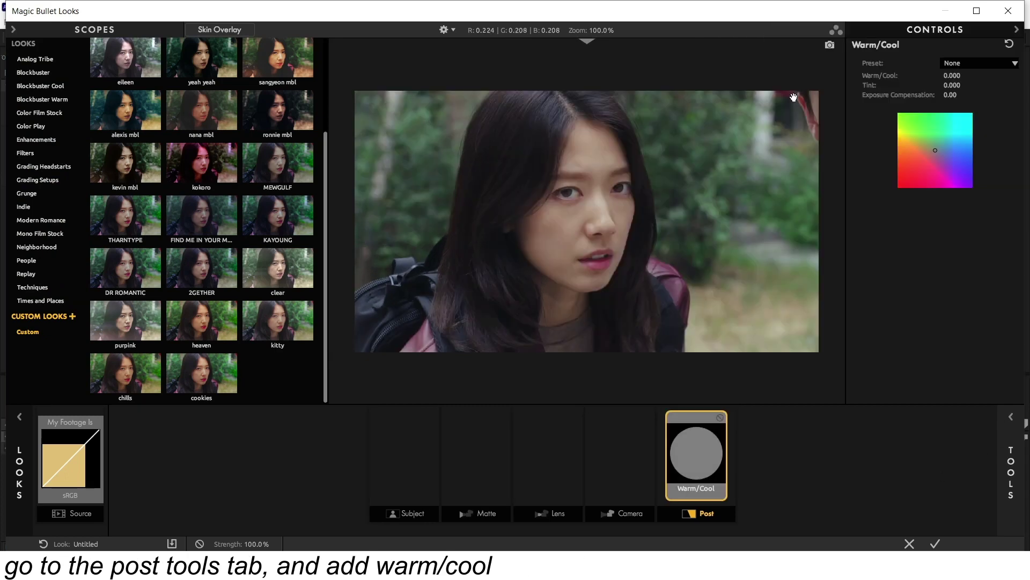
left_click_drag(954, 76, 952, 75)
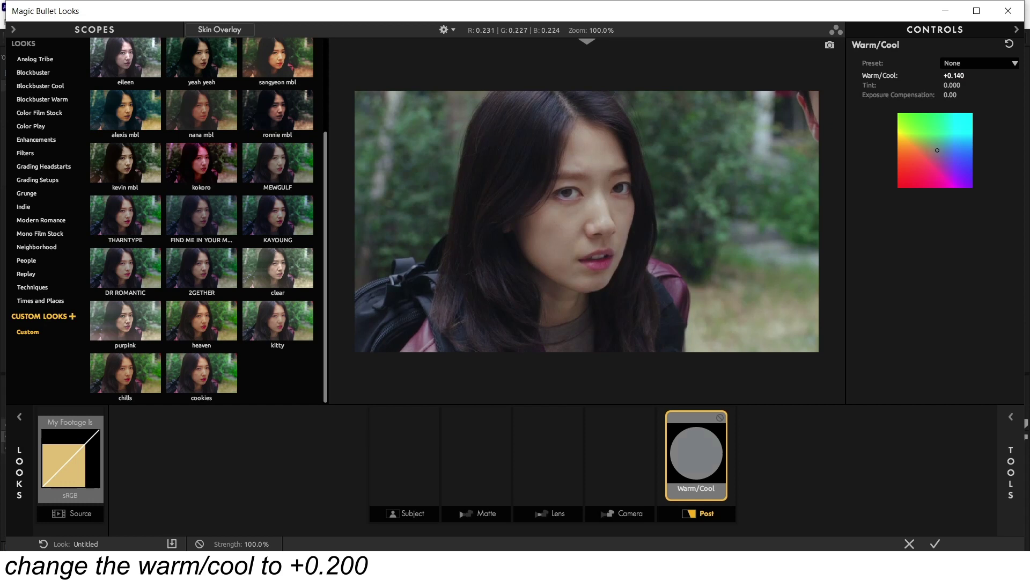
left_click_drag(954, 75, 999, 78)
Add HSL Colors with red saturation raised to +10%
left_click(1011, 466)
left_click(932, 294)
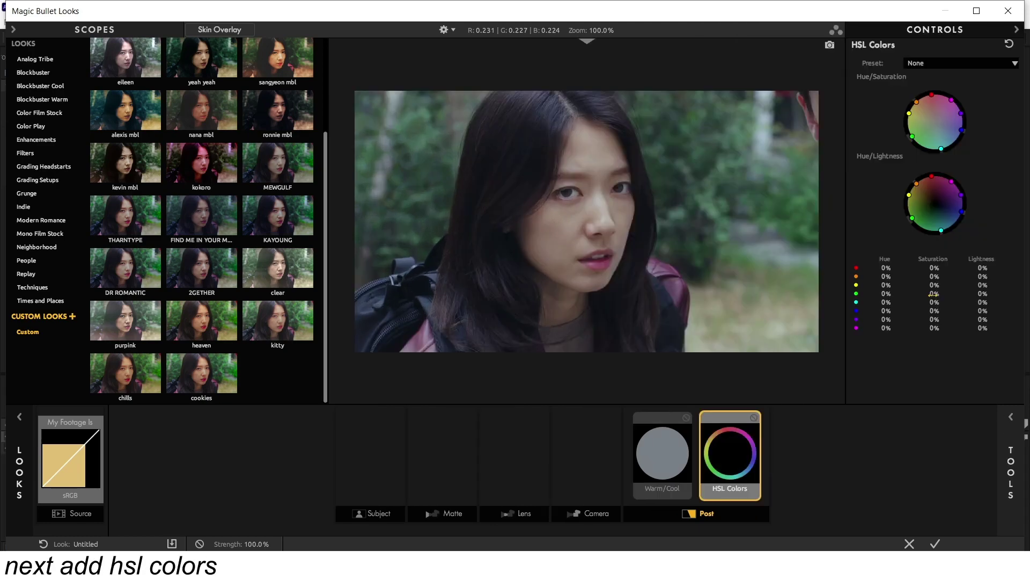
left_click(935, 267)
type("10")
key("Return")
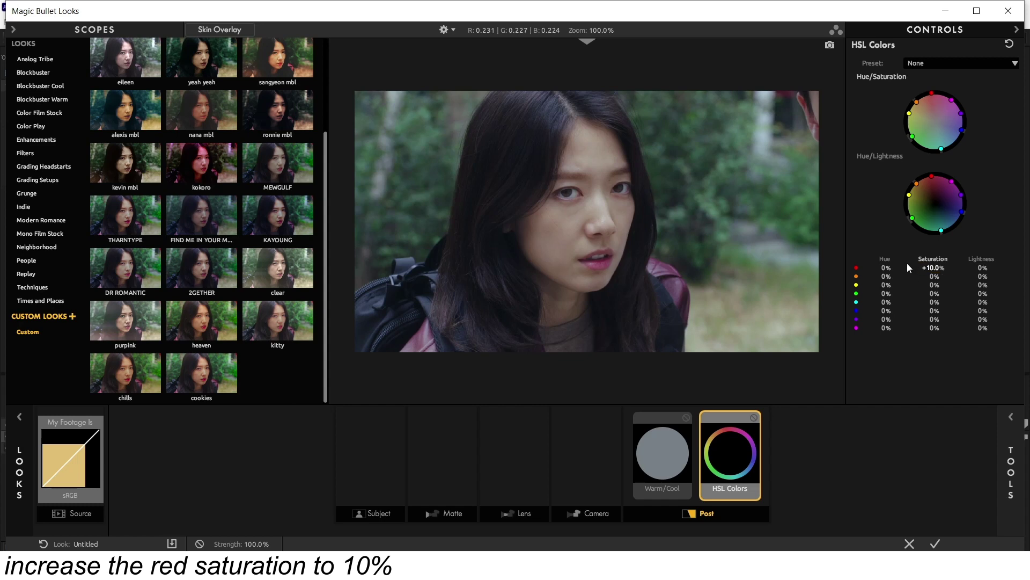
Add Grad Exposure at +0.30 stops and Exposure at -0.40 stops
left_click(1011, 465)
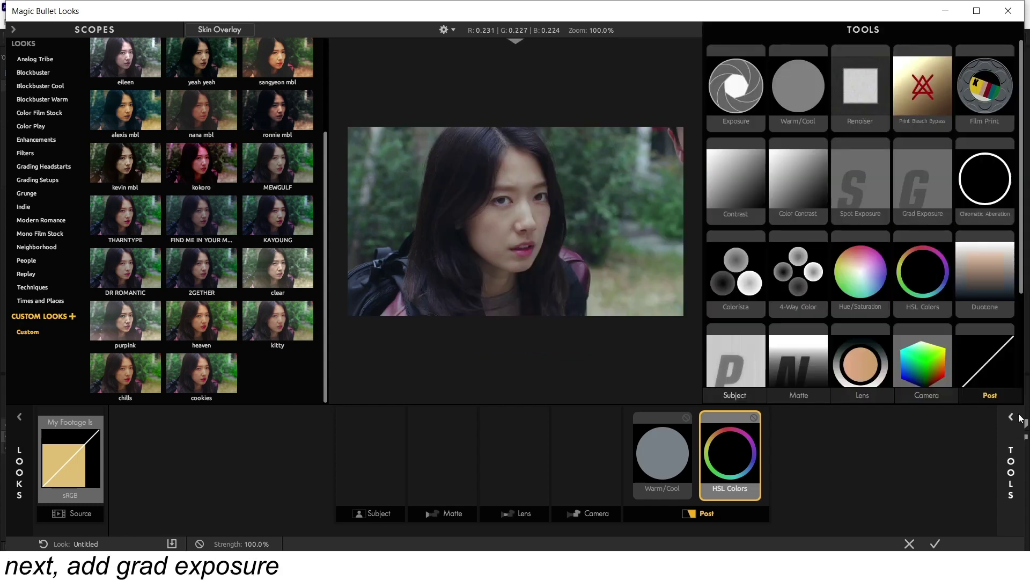
left_click(929, 202)
left_click_drag(907, 76, 959, 88)
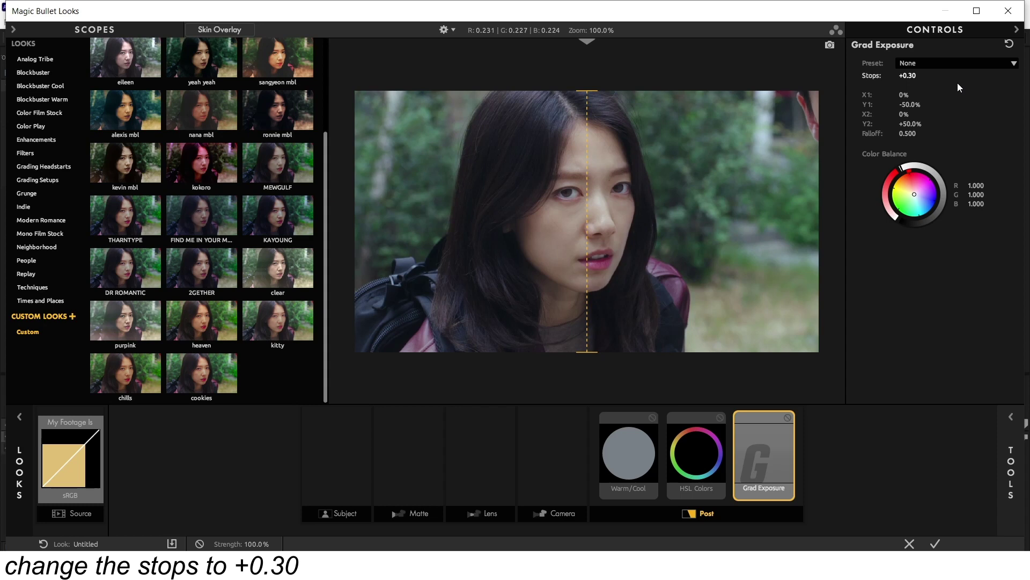
left_click(1010, 460)
left_click(752, 77)
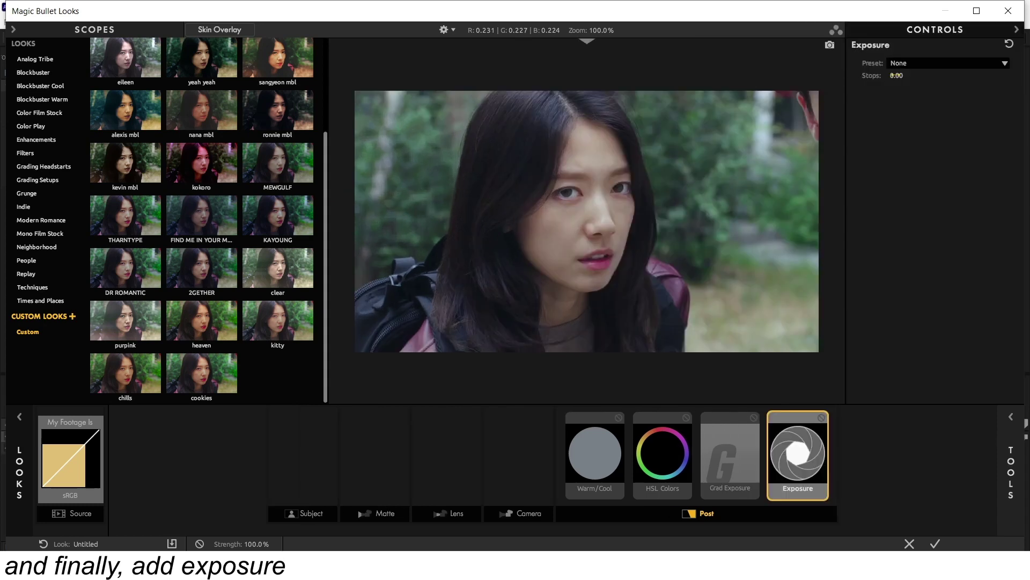
left_click(904, 76)
type("-0.40")
key("Return")
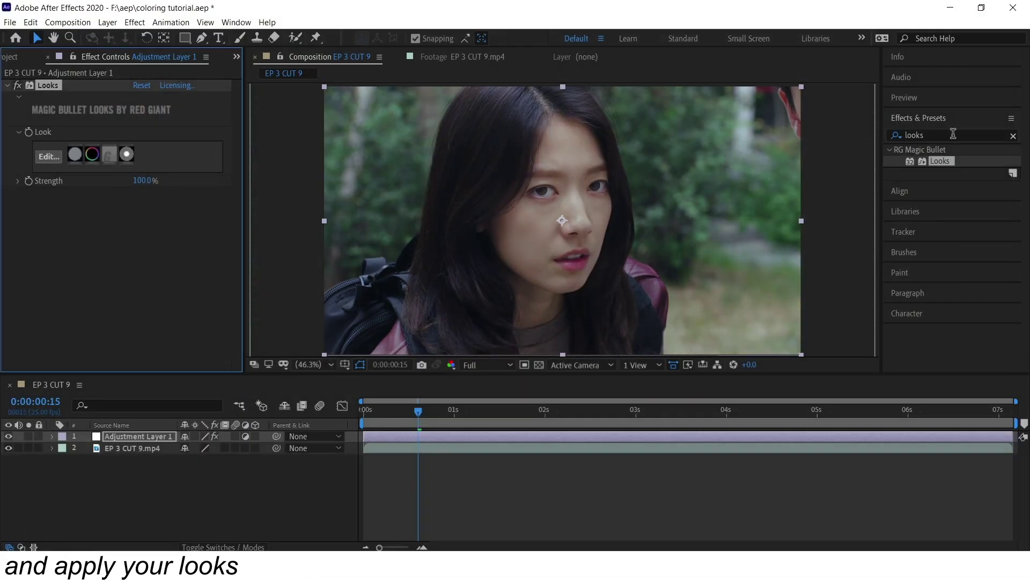
Add a Tint effect at 40% and lower the Looks strength to 30%
double_click(953, 133)
type("tint")
double_click(937, 207)
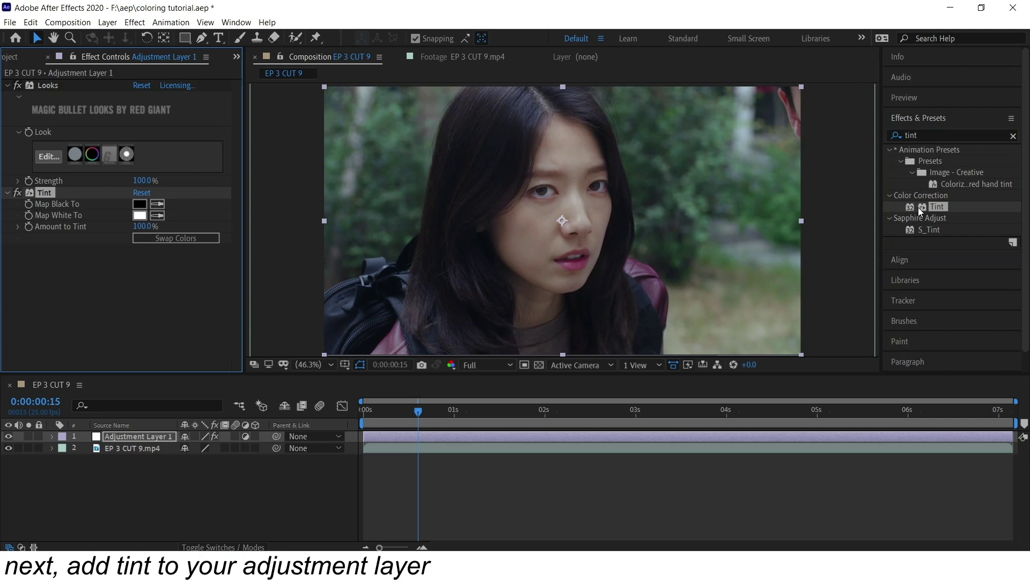
left_click(145, 180)
type("30")
key("Return")
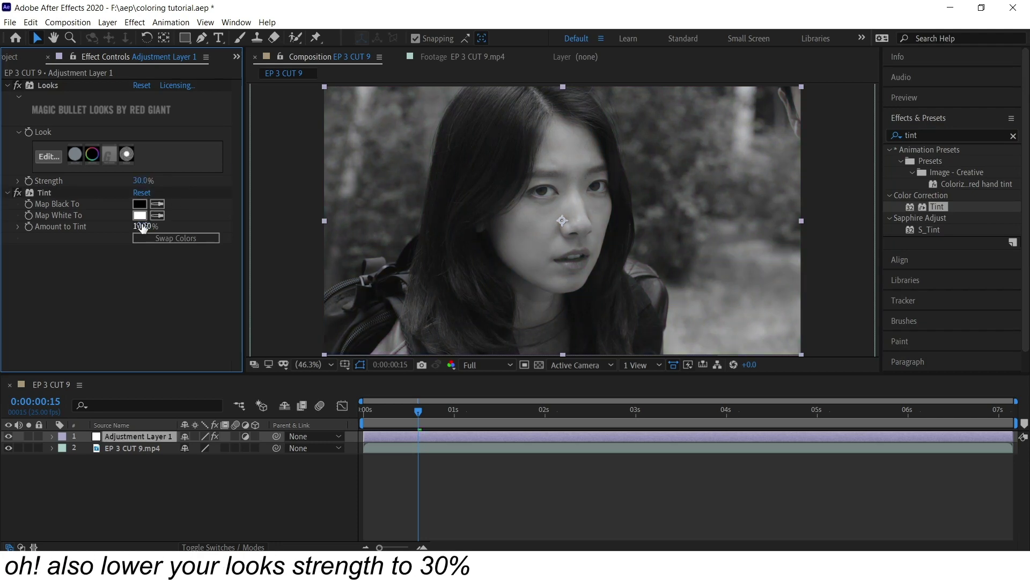
left_click(142, 226)
type("40")
key("Return")
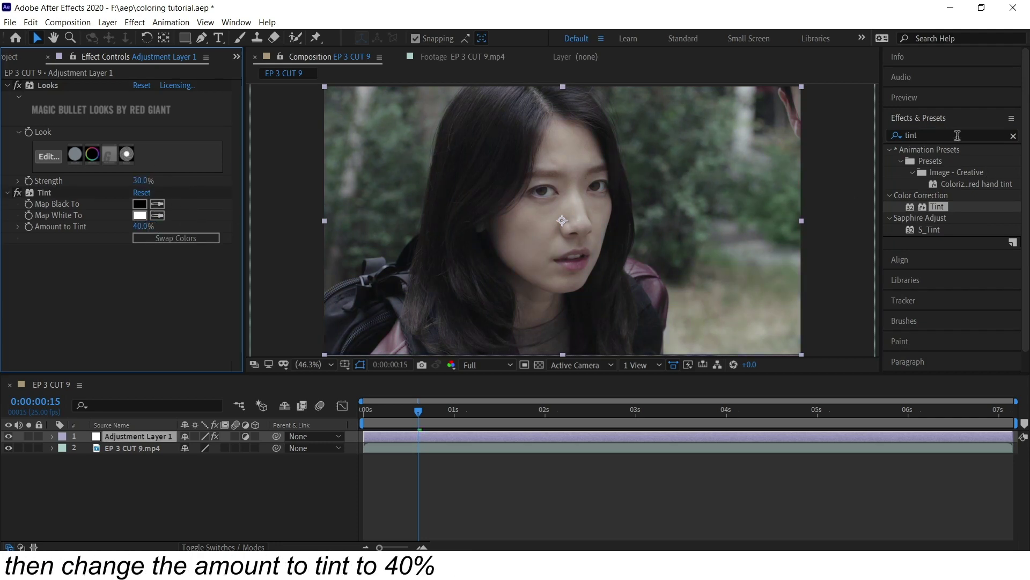
Add Curves bent down to darken, then Brightness & Contrast at 10 and 20
double_click(957, 136)
type("curves")
double_click(941, 206)
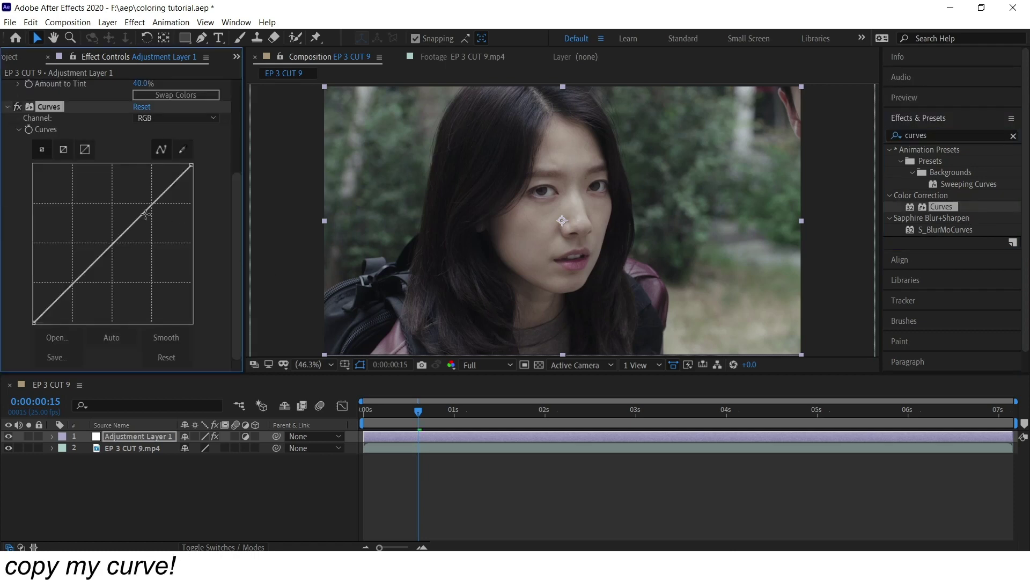
left_click_drag(145, 214, 148, 220)
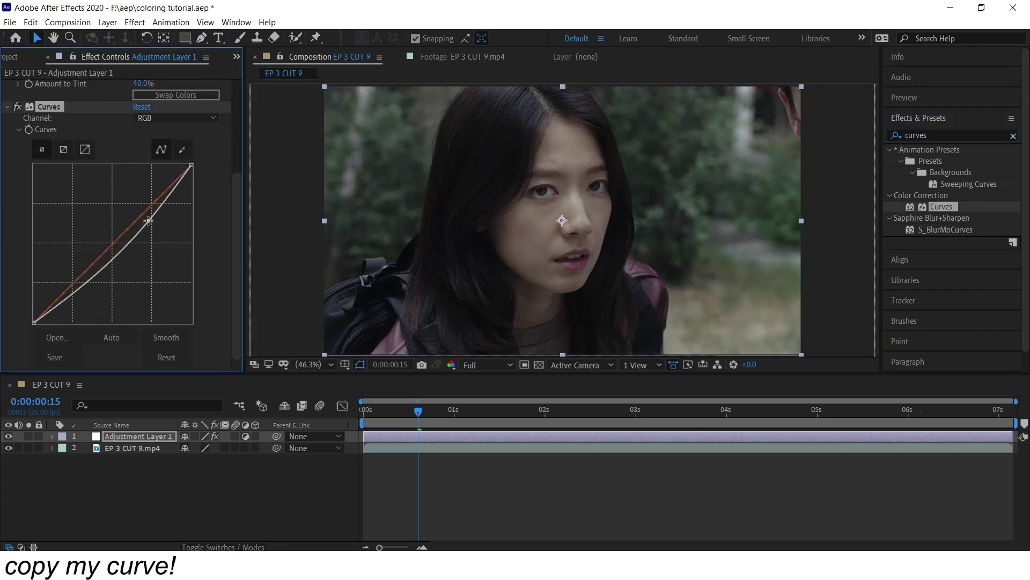
double_click(934, 135)
type("brightness")
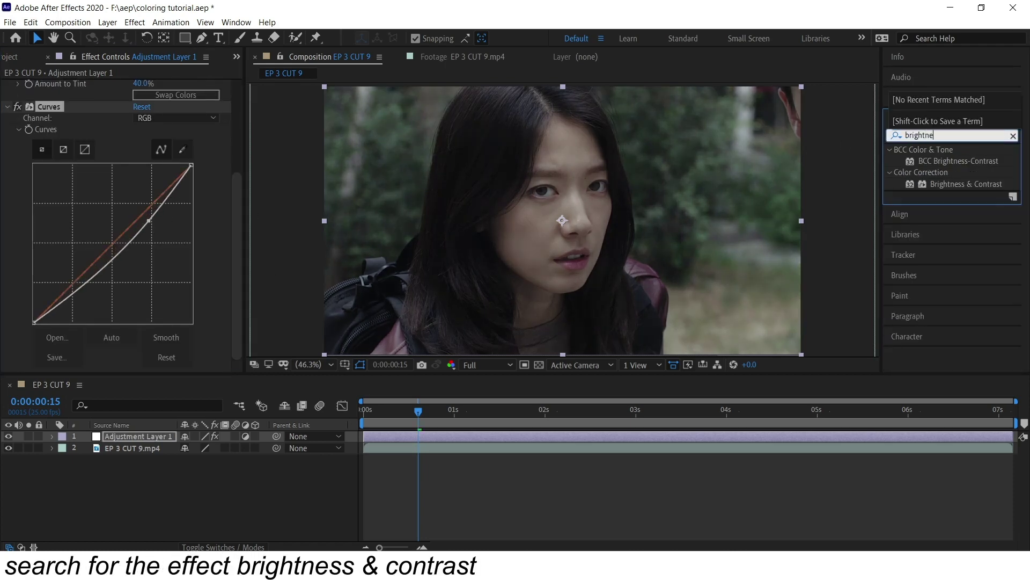
double_click(939, 186)
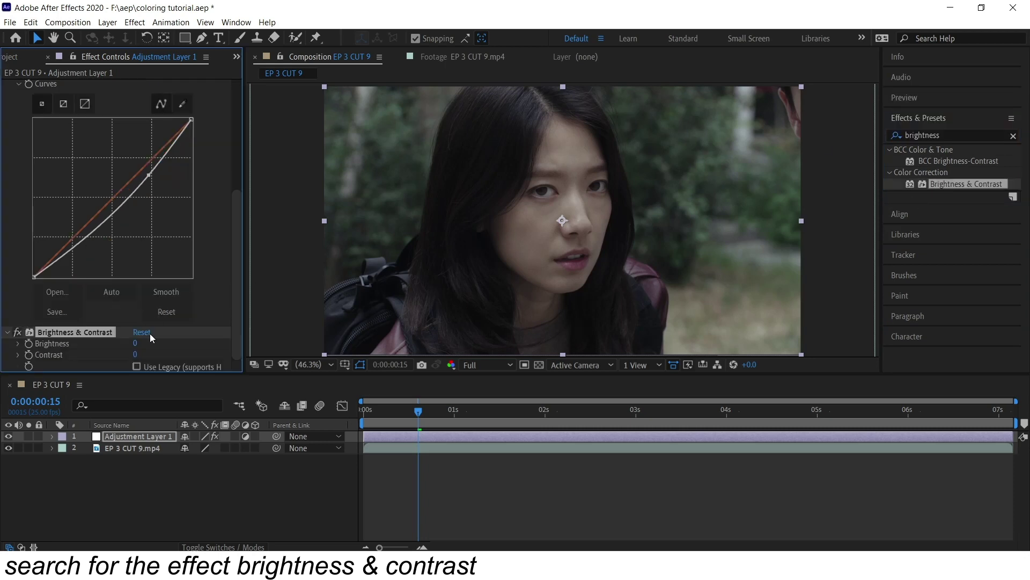
left_click(135, 343)
type("10")
key("Tab")
type("20")
key("Return")
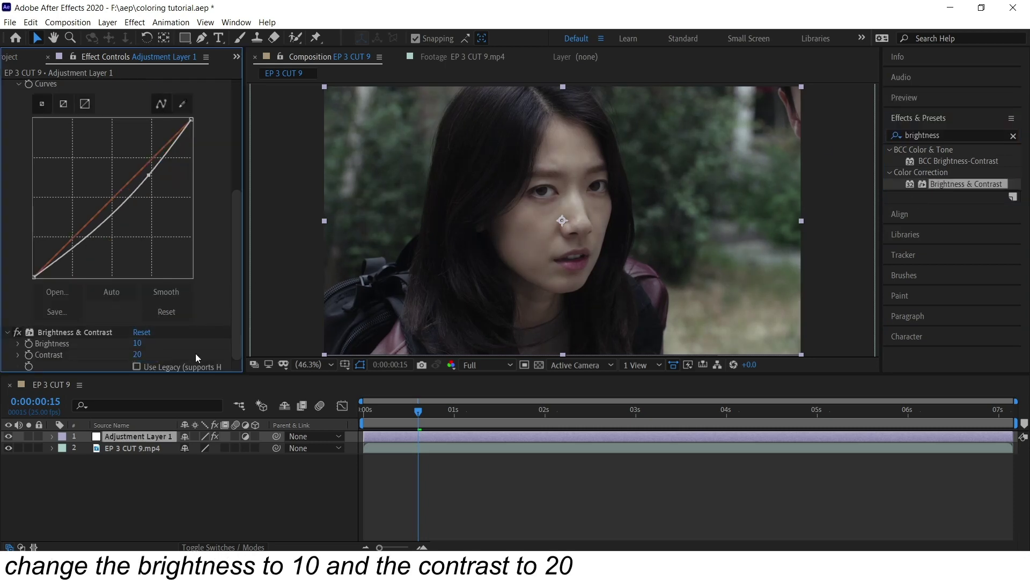
Add S_Flicker at Amplitude 0.1 and Unsharp Mask below it, then scrub to preview
double_click(967, 135)
type("s_flicker")
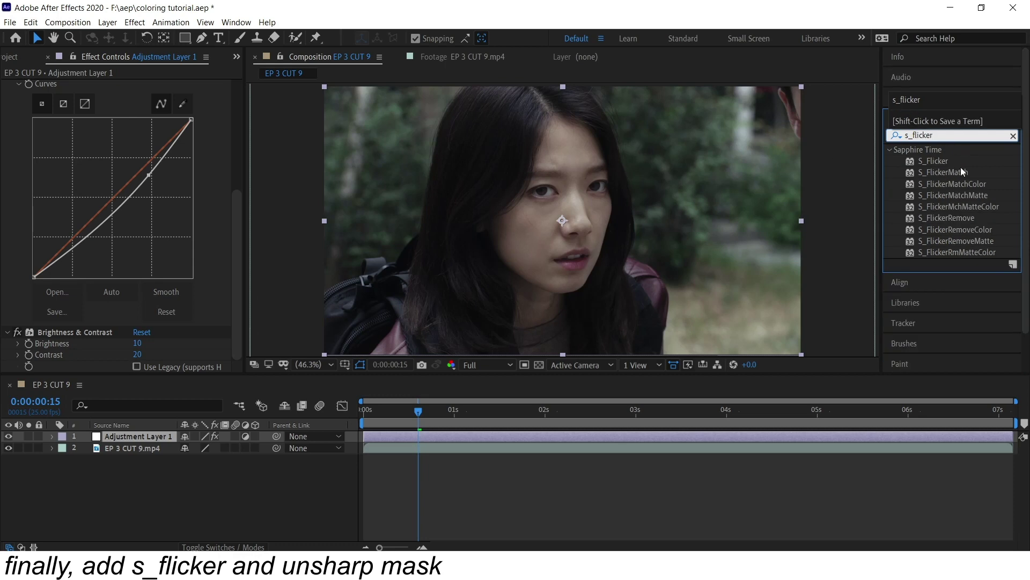
left_click_drag(936, 161, 209, 292)
left_click(146, 196)
type("0.1")
key("Return")
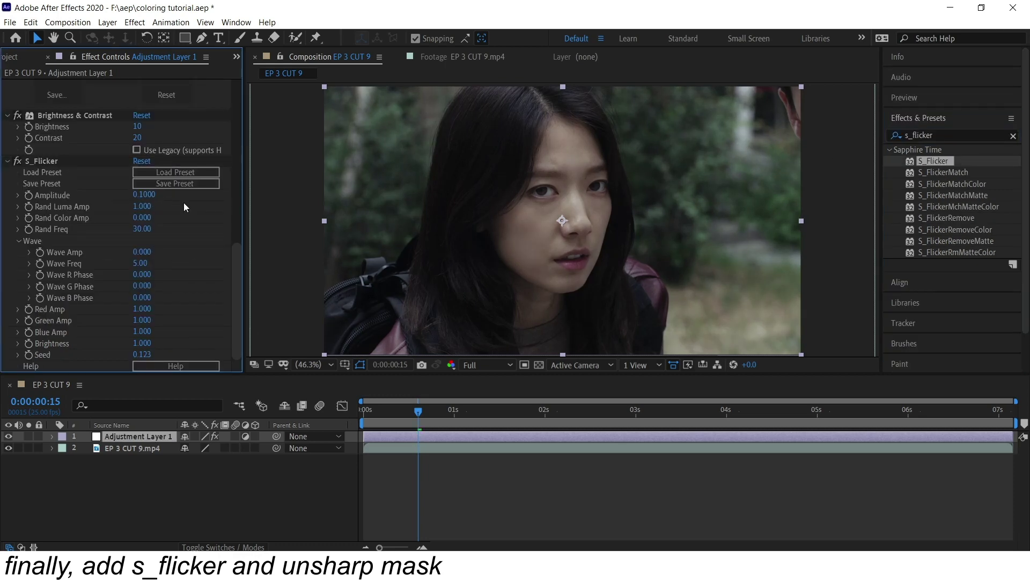
double_click(945, 135)
type("unsharp mask")
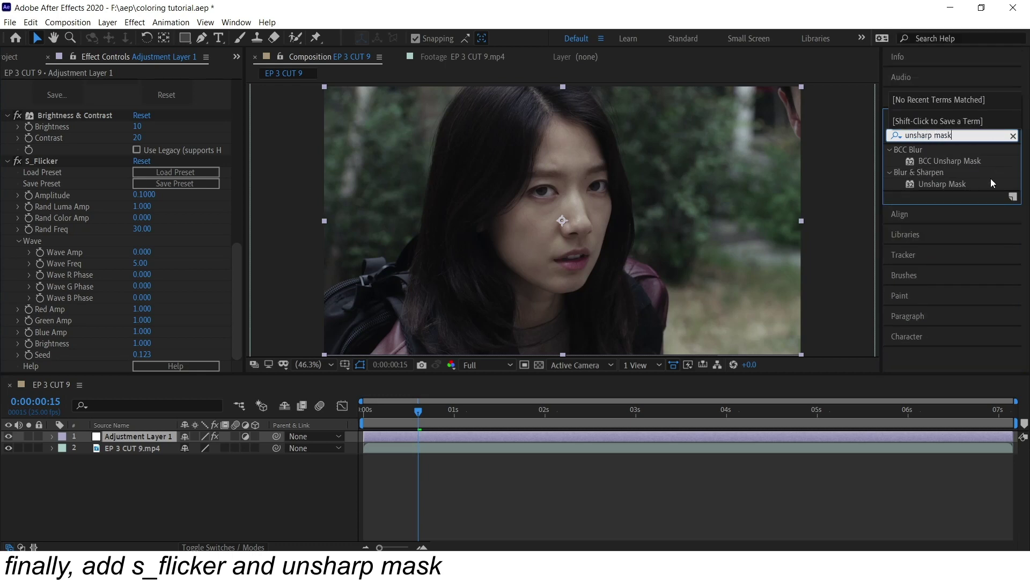
left_click_drag(993, 183, 243, 349)
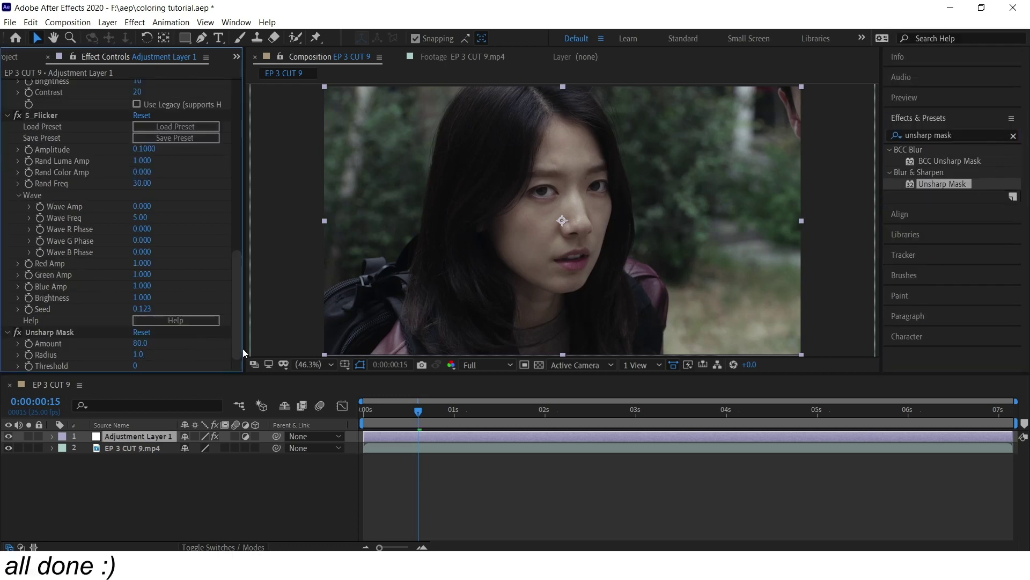
left_click_drag(418, 412, 658, 413)
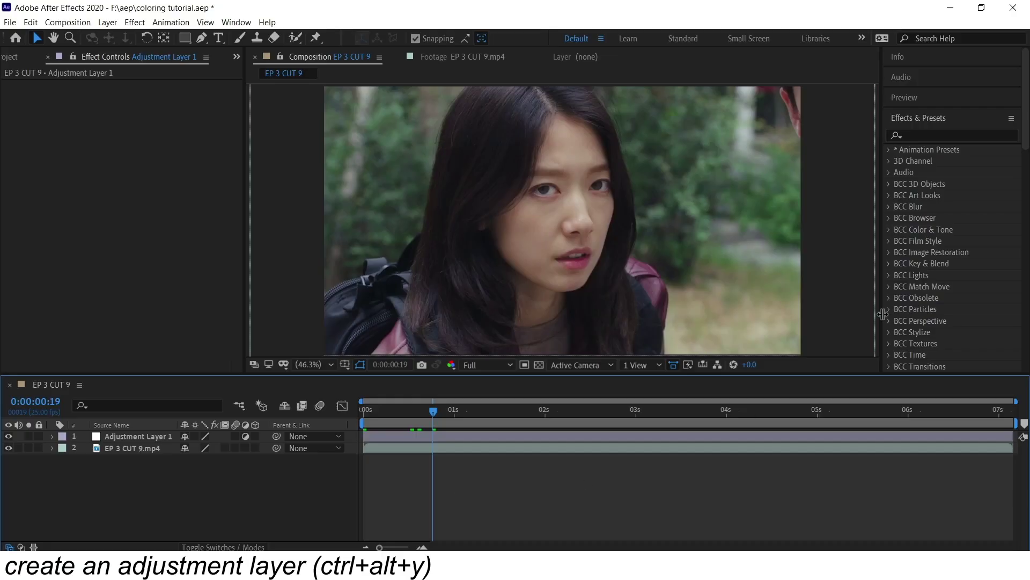
Search 'looks' and drag the Looks effect onto Adjustment Layer 1
left_click(960, 138)
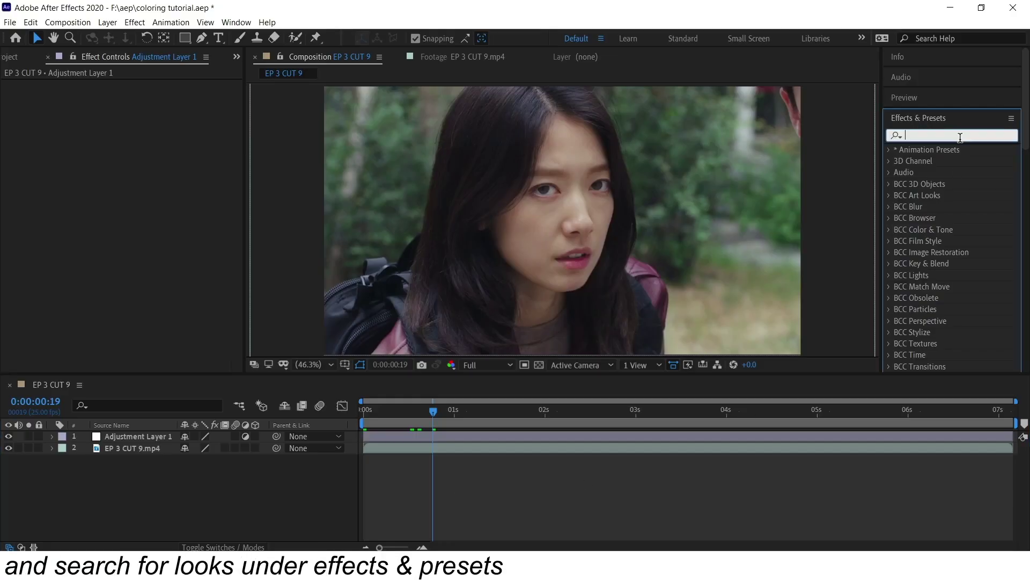
type("looks")
mouse_move(954, 162)
left_mouse_down()
mouse_move(715, 450)
mouse_move(715, 436)
left_mouse_up()
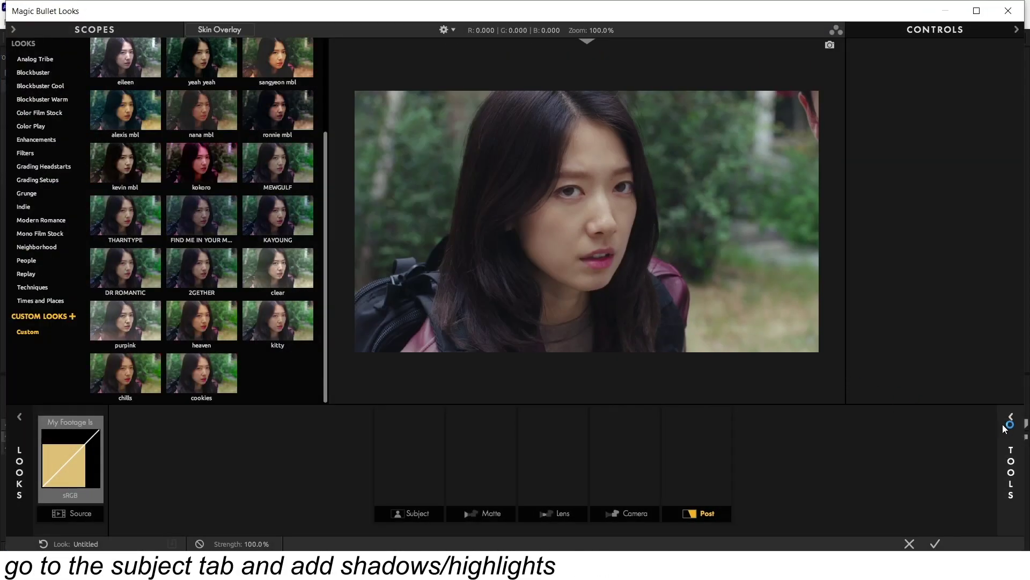
Add Shadows/Highlights at shadows +1.00, highlights -1.00, and Contrast at +0.200 to the look
left_click(1008, 419)
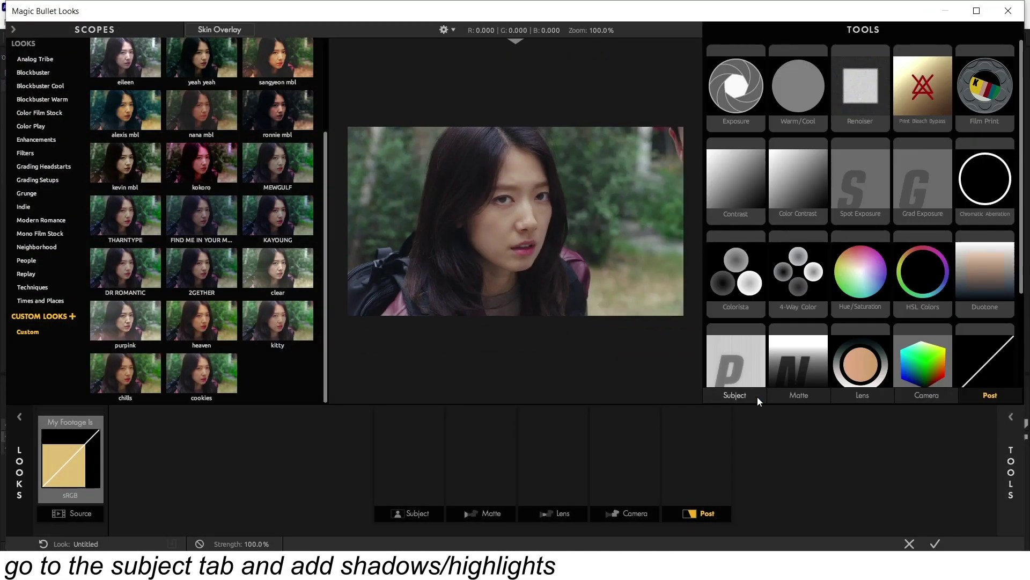
left_click(753, 394)
double_click(870, 283)
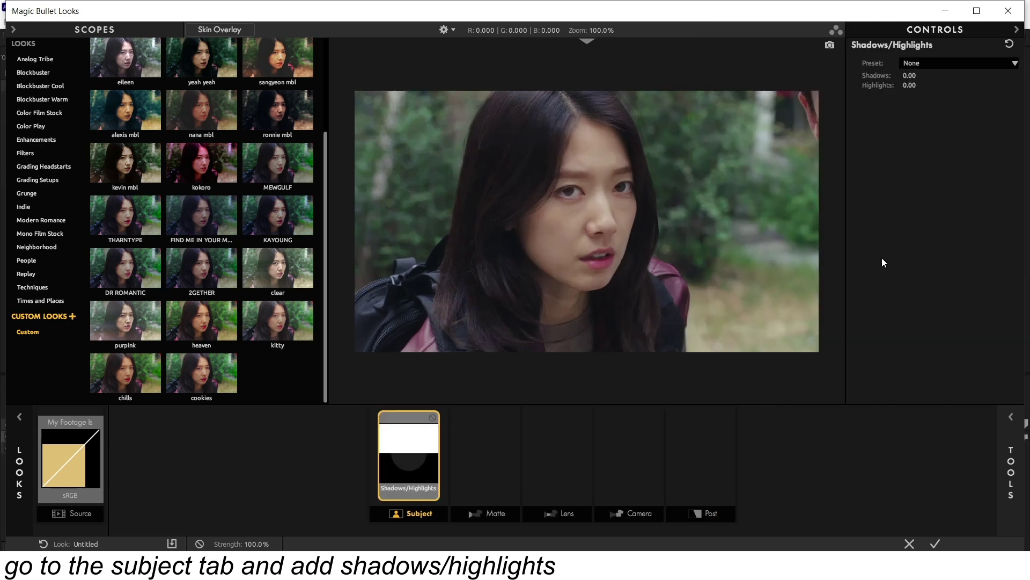
mouse_move(915, 75)
left_mouse_down()
mouse_move(966, 75)
mouse_move(864, 86)
left_mouse_up()
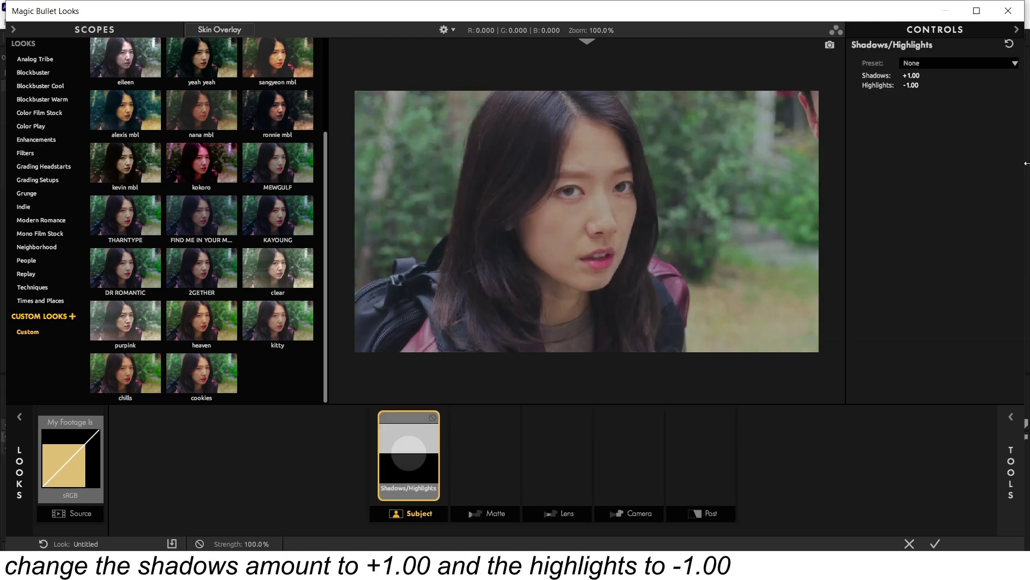
left_click(1014, 424)
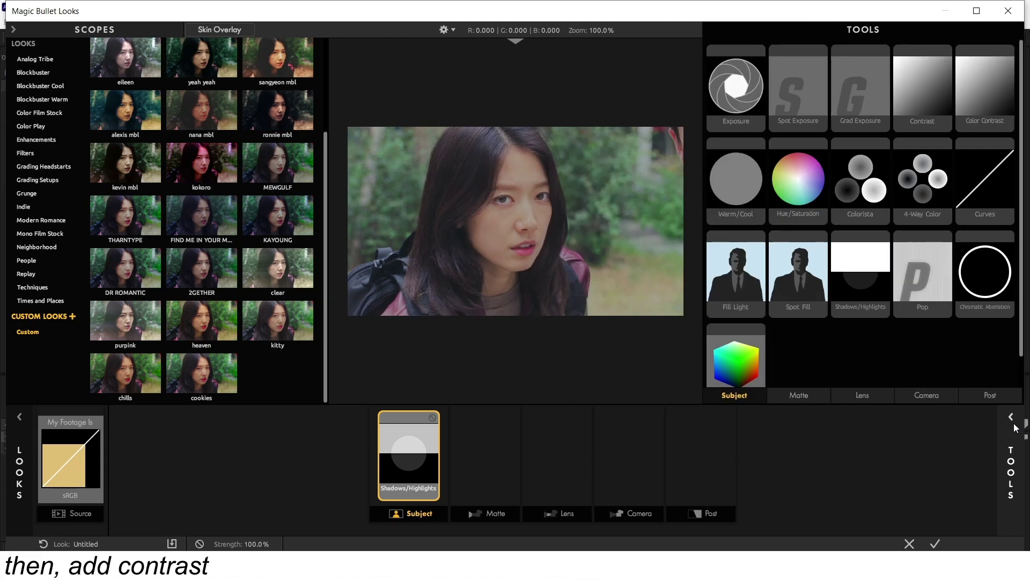
double_click(914, 85)
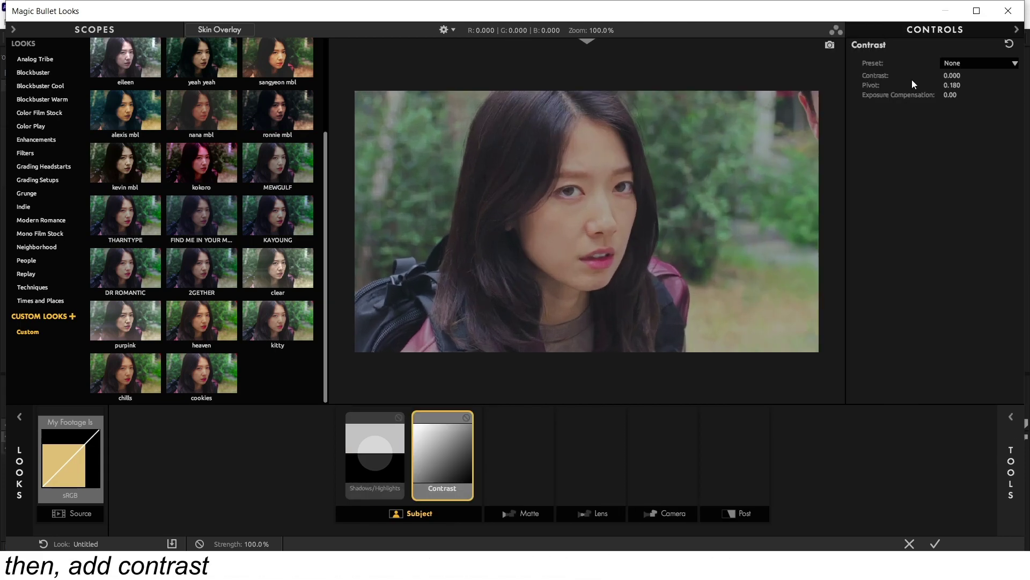
left_click_drag(949, 76, 949, 77)
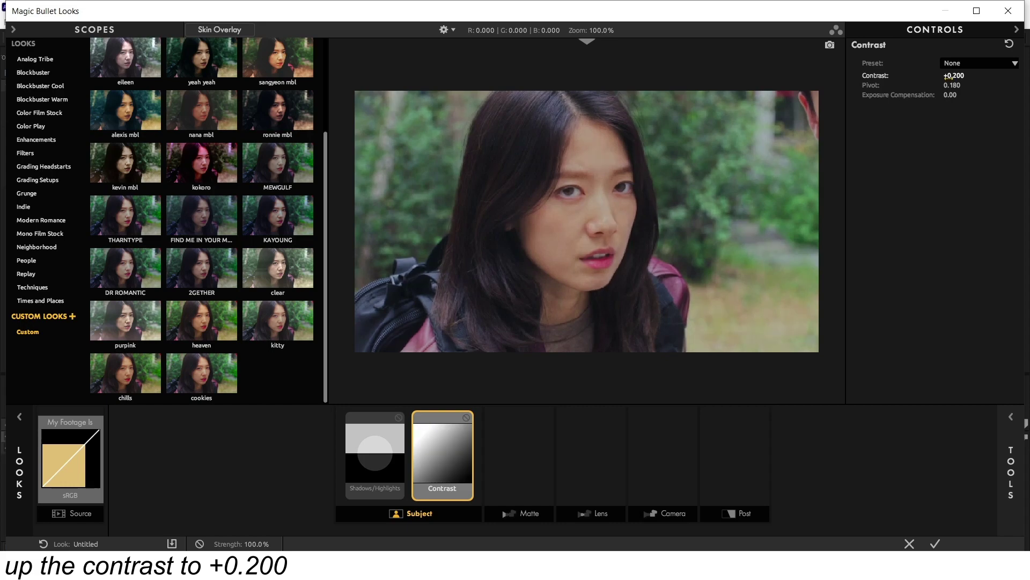
Add a Hue/Saturation tool with saturation set to 90%
left_click(1011, 416)
double_click(810, 180)
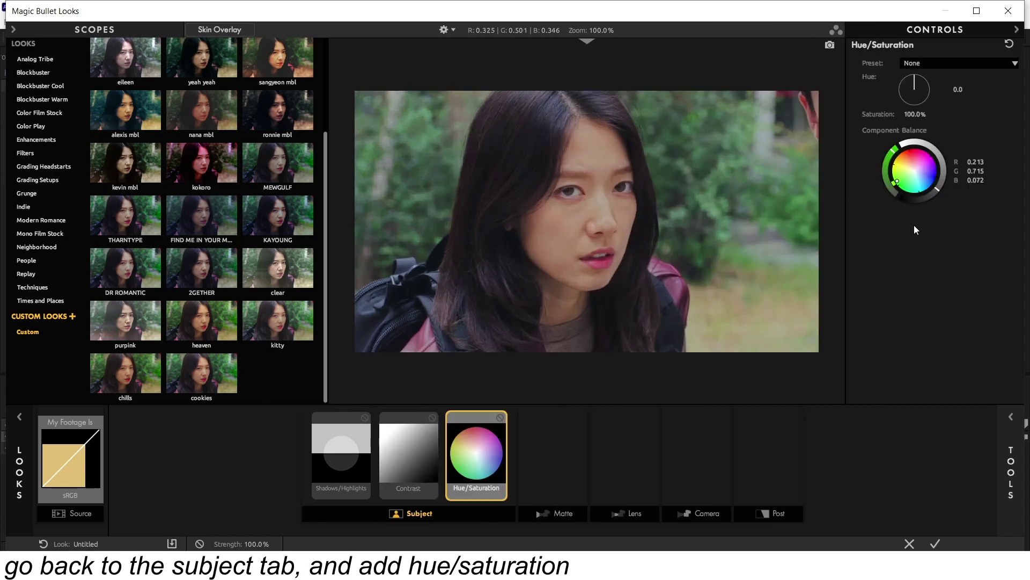
left_click(915, 114)
type("90")
key("Return")
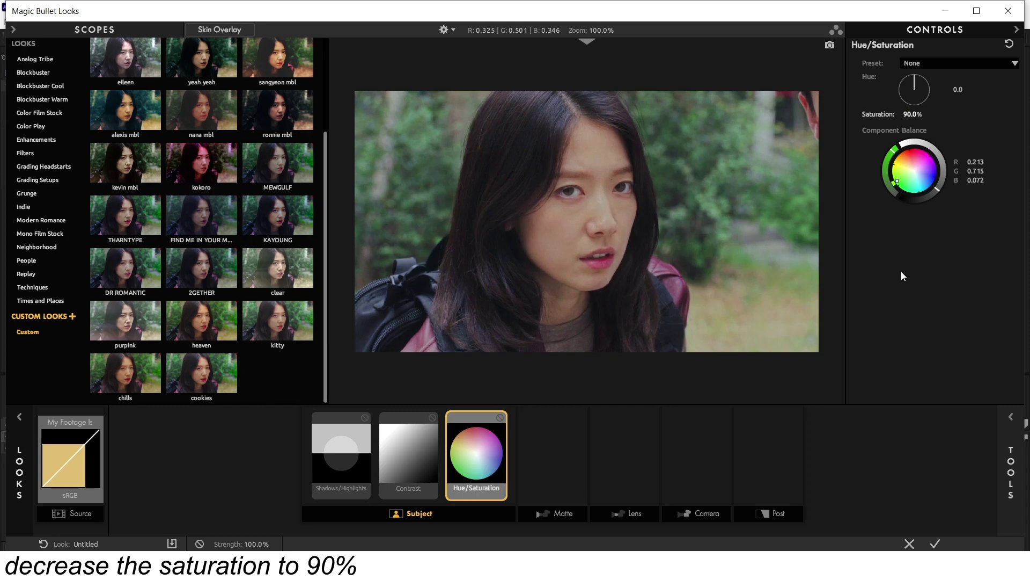
Add HSL Colors with red saturation -15% and magenta -5%, then add an Exposure tool
left_click(1011, 472)
left_click(990, 329)
double_click(977, 251)
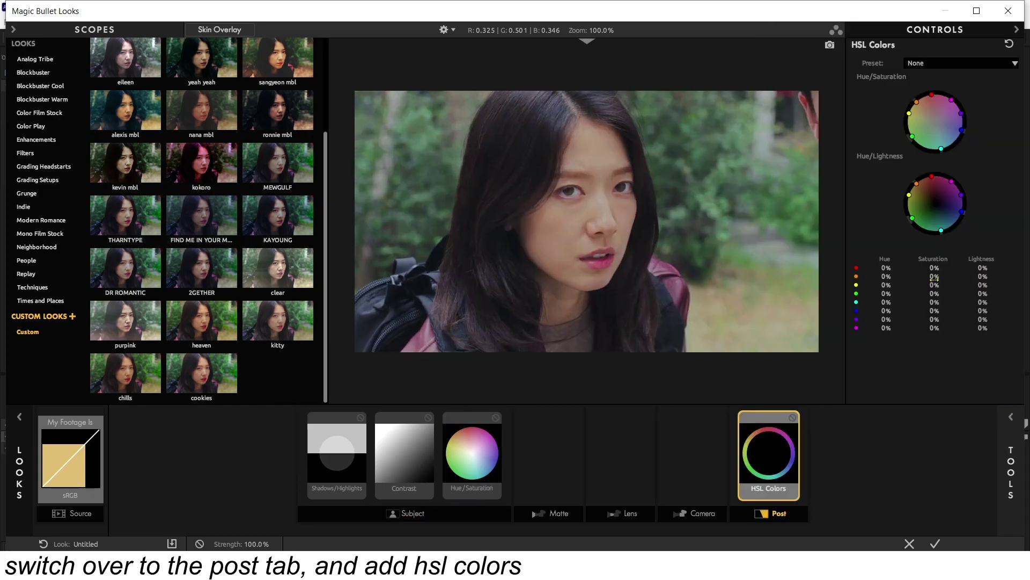
left_click(934, 268)
type("15")
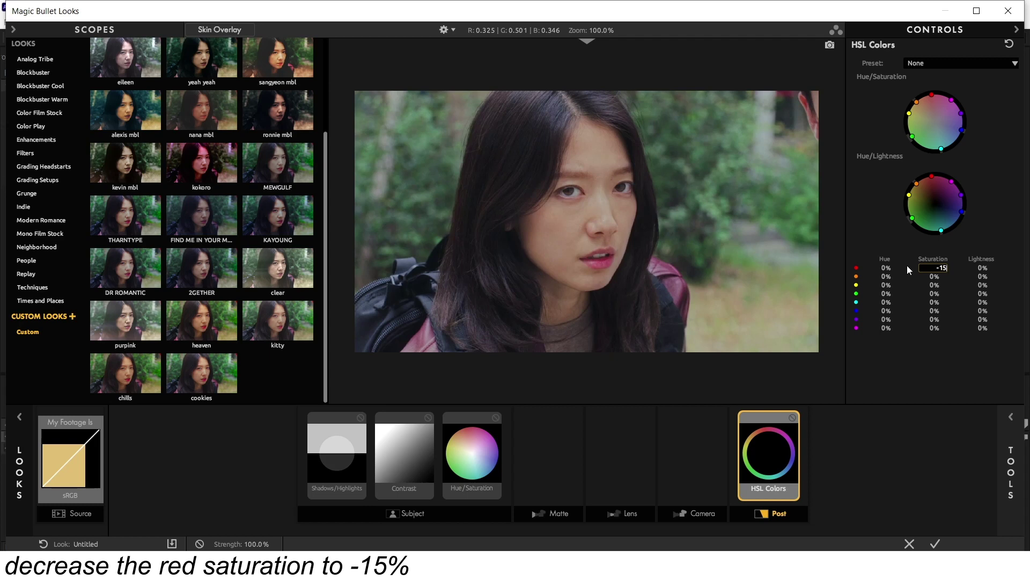
key("Return")
left_click(935, 328)
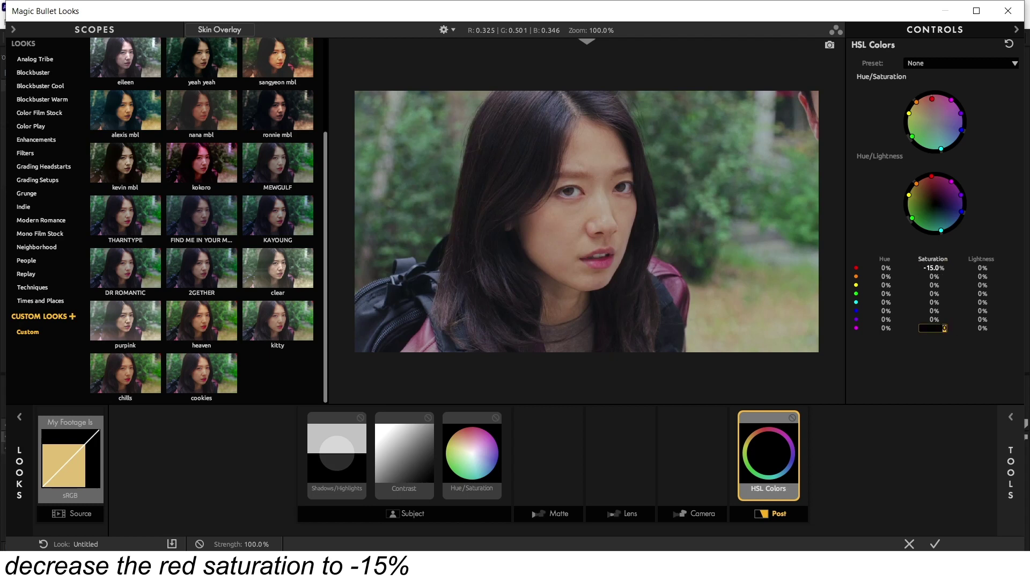
type("-5")
key("Return")
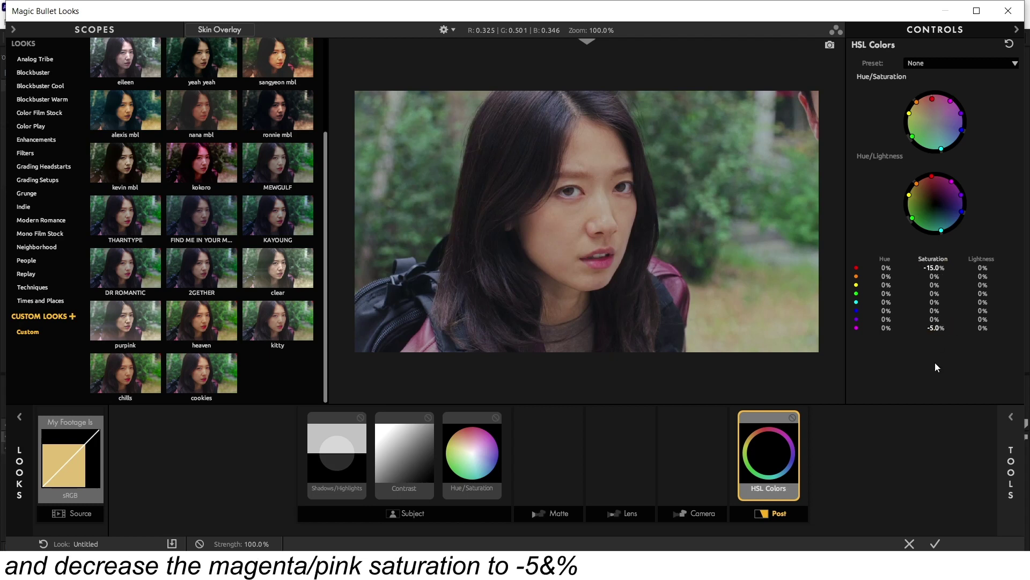
left_click(1011, 416)
double_click(752, 104)
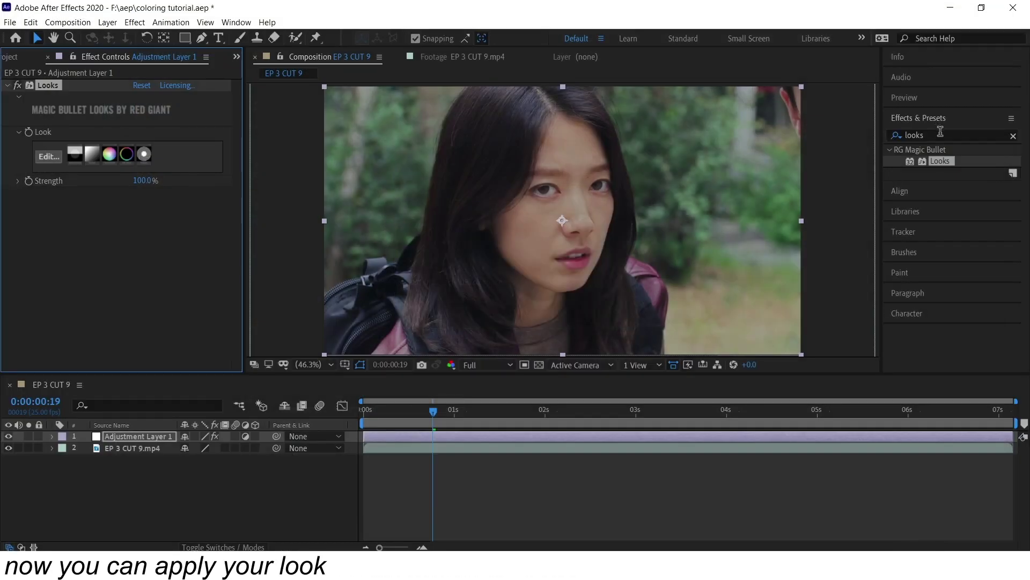
Apply S_FilmDamage to Adjustment Layer 1 with Grain Amp 0.0050 and stains and scratches at 0
type("s_filmda")
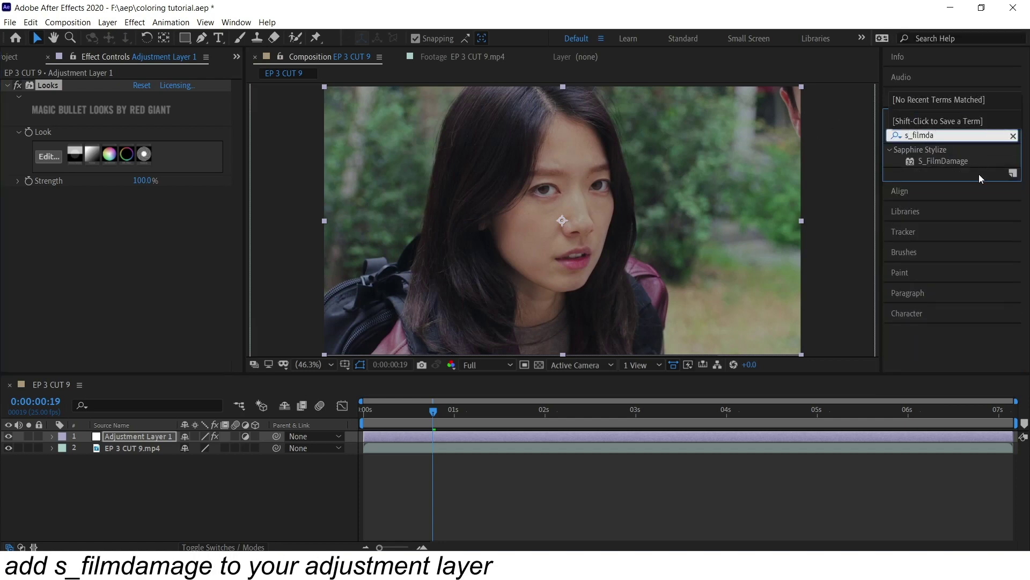
left_click_drag(945, 161, 826, 437)
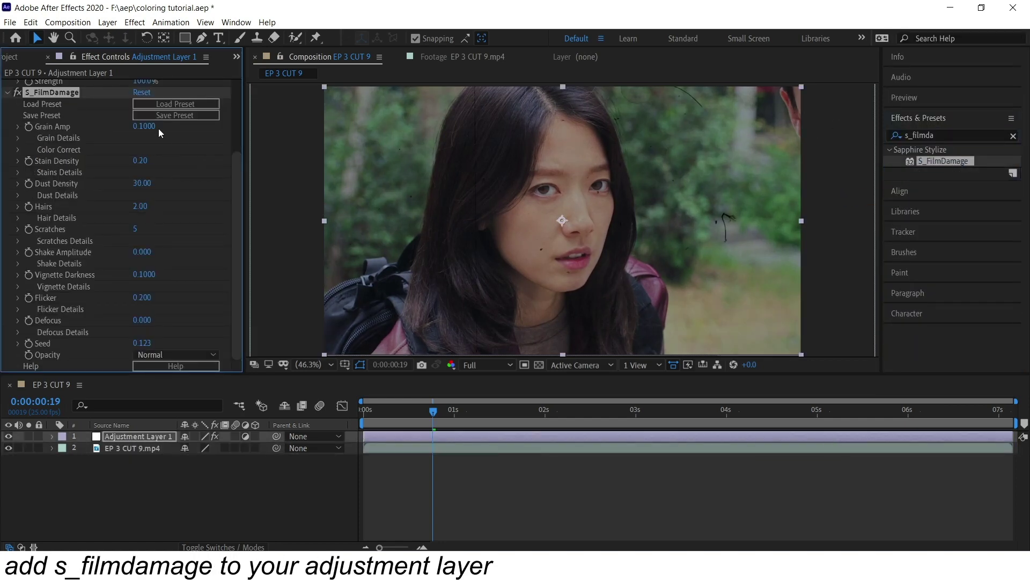
left_click(144, 126)
type(".005")
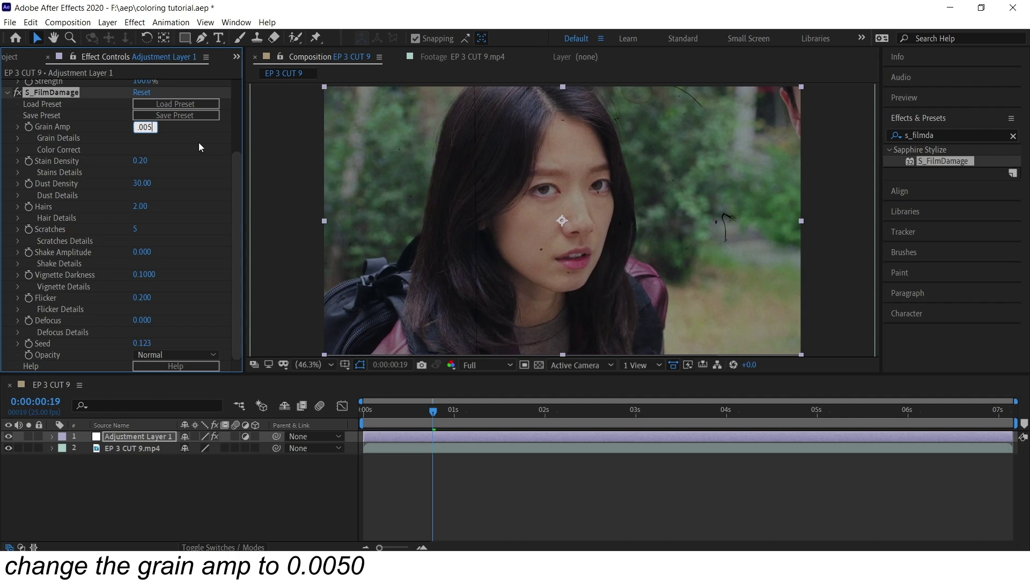
key("Return")
left_click_drag(140, 161, 2, 175)
left_click_drag(134, 229, 3, 221)
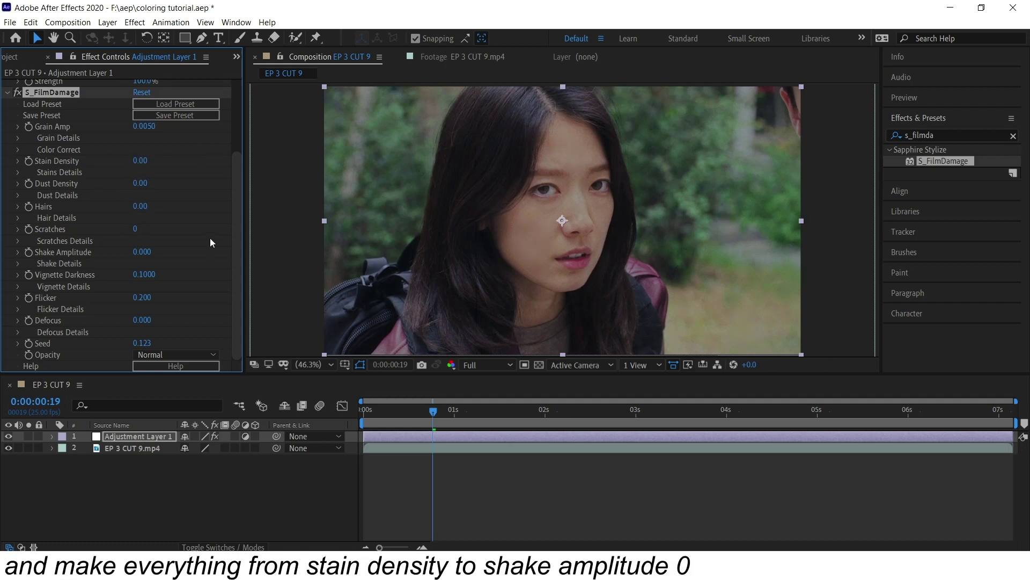
Set the S_FilmDamage Flicker to 0.050 and Defocus to 0.010
left_click(142, 298)
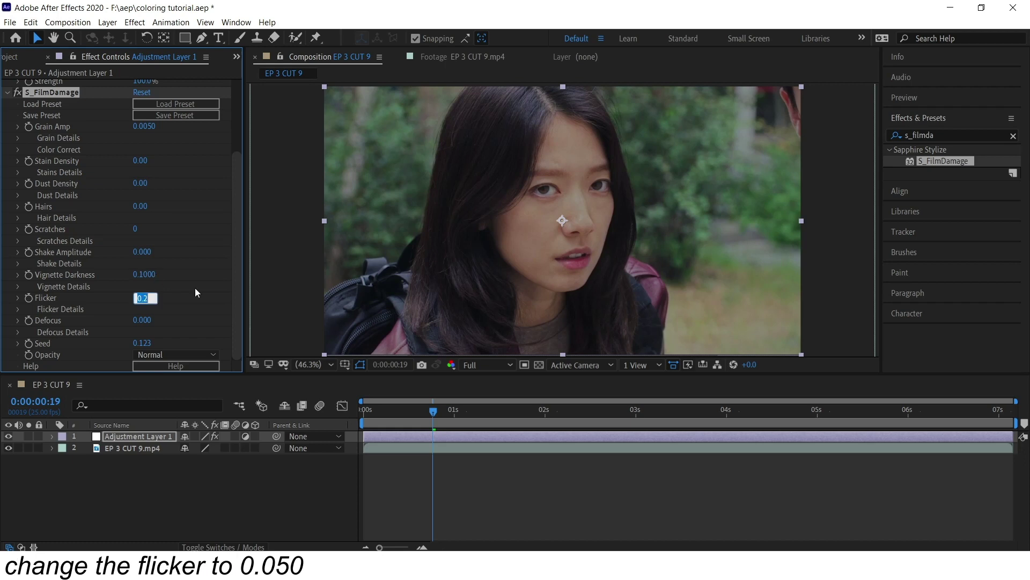
type(".05")
key("Return")
left_click(143, 320)
type(".01")
key("Return")
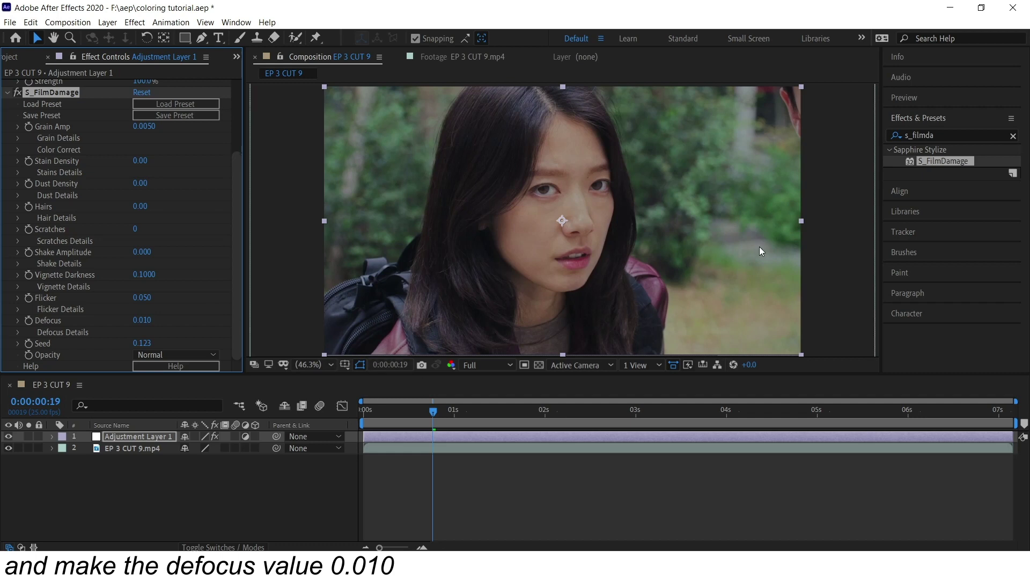
left_click(953, 135)
Add Brightness & Contrast with brightness -5 and contrast 15
type("brightness")
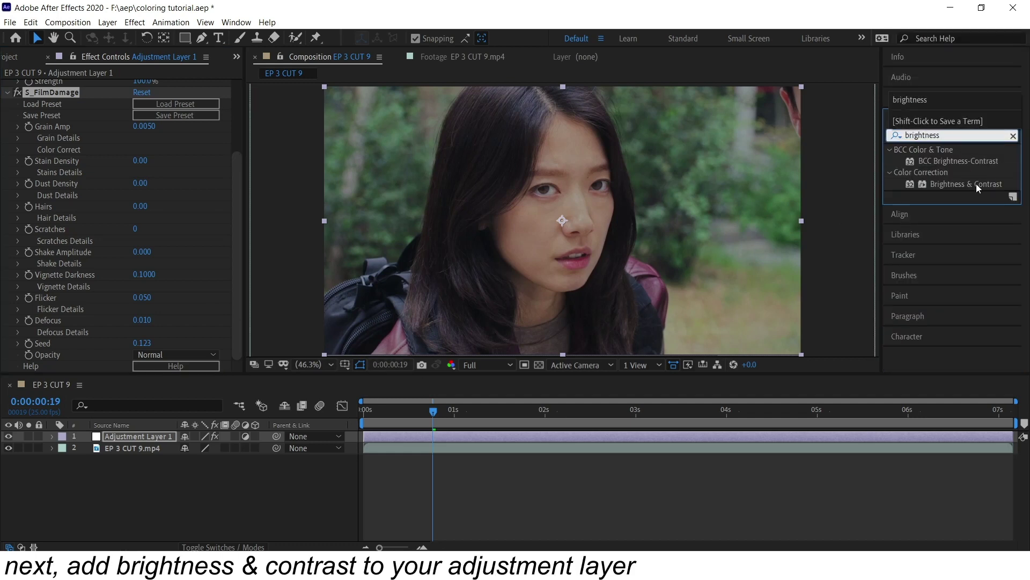
double_click(978, 187)
type("-5")
key("Tab")
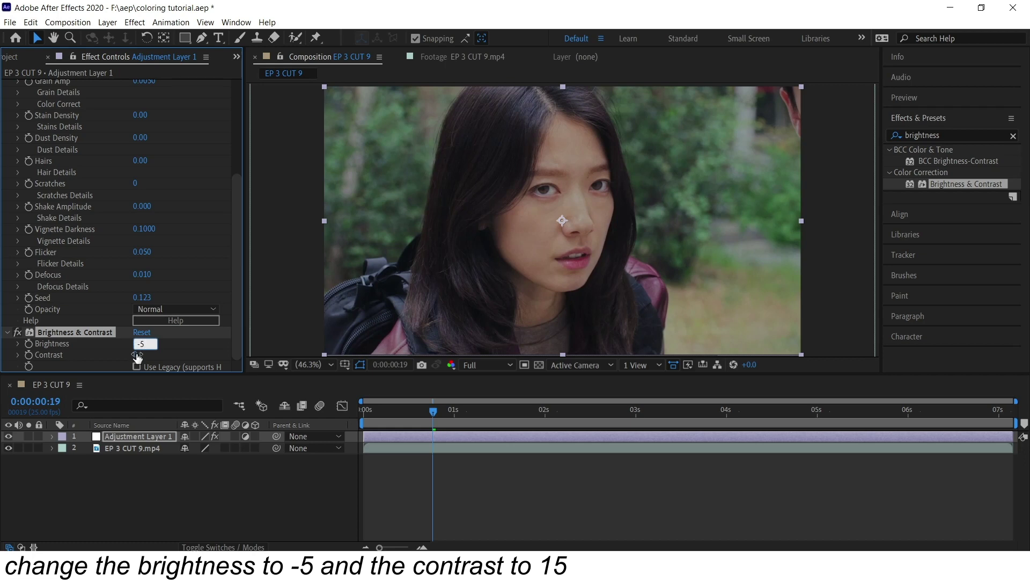
type("15")
key("Return")
Add Unsharp Mask with amount 75 and check the grade at a later frame
left_click(963, 129)
type("unsharp")
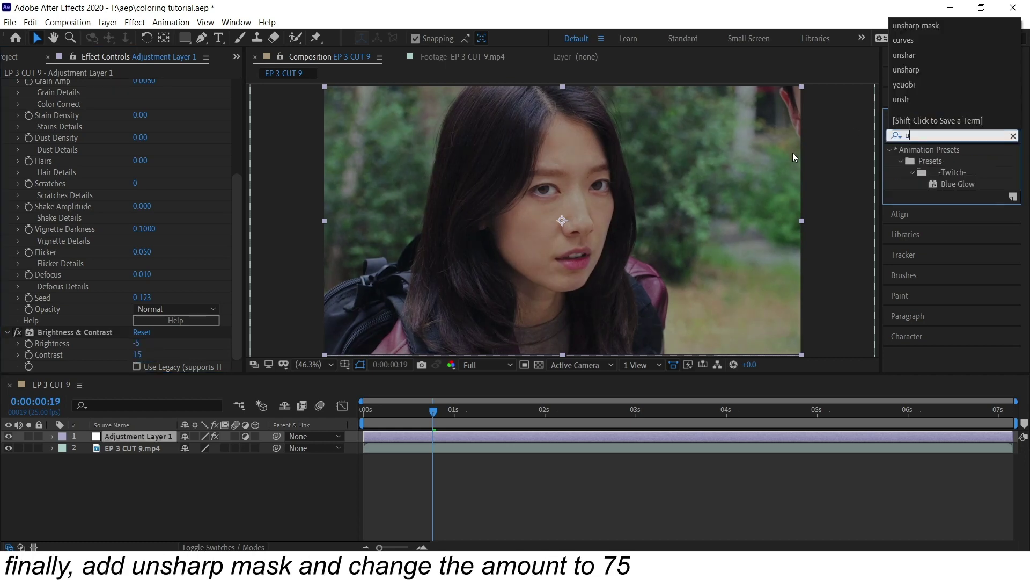
double_click(966, 185)
left_click(140, 343)
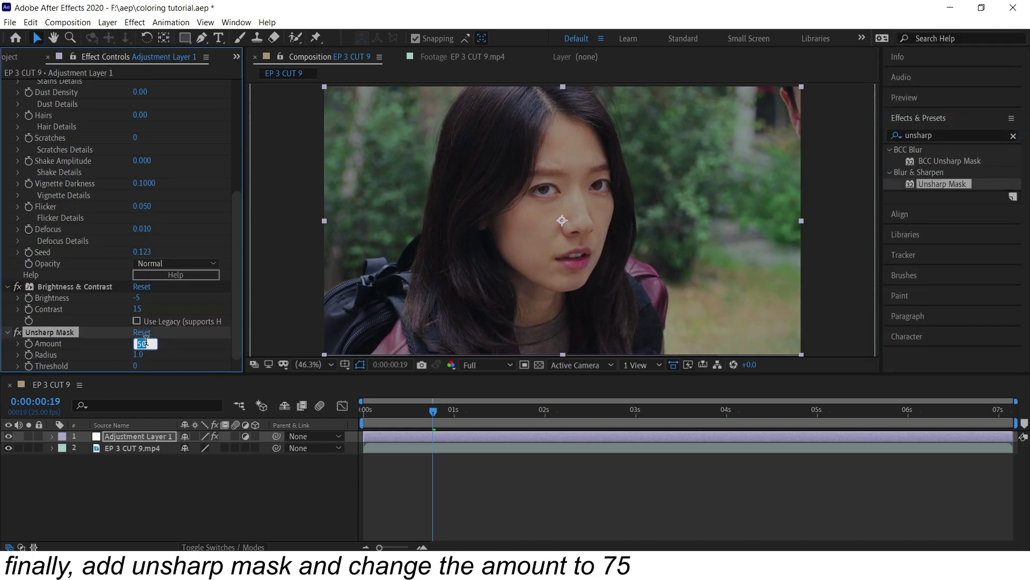
type("75")
key("Return")
left_click_drag(424, 411, 704, 391)
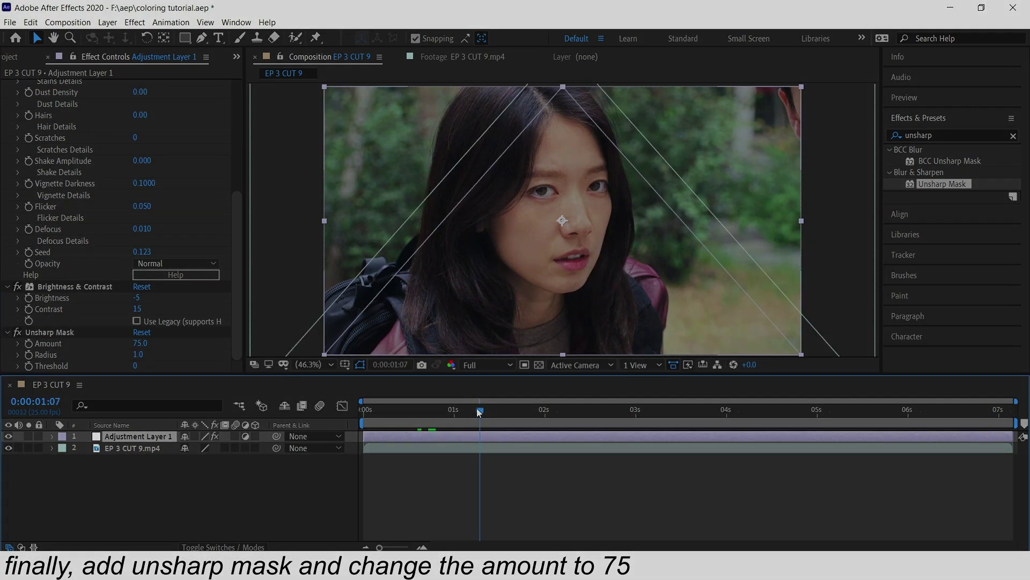